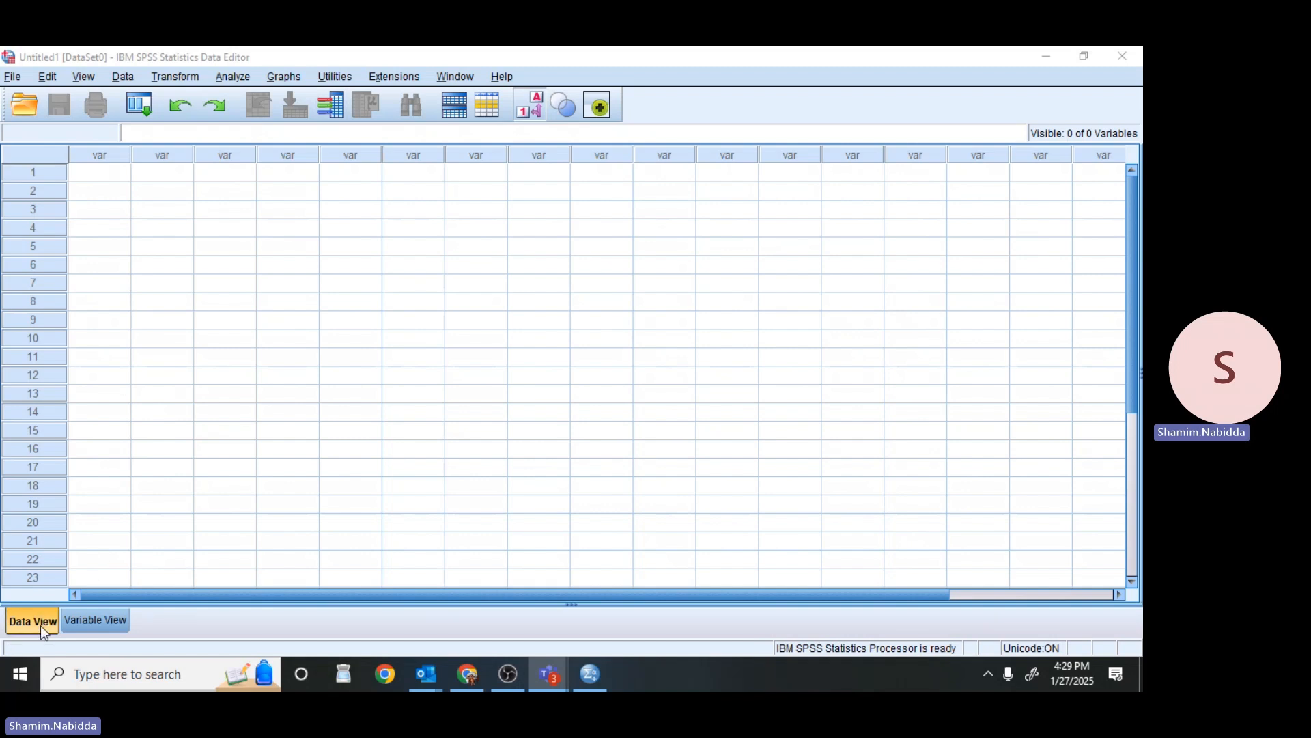
# Step: Switch the empty dataset to Variable View and look through the options for opening and importing data
pyautogui.click(93, 619)
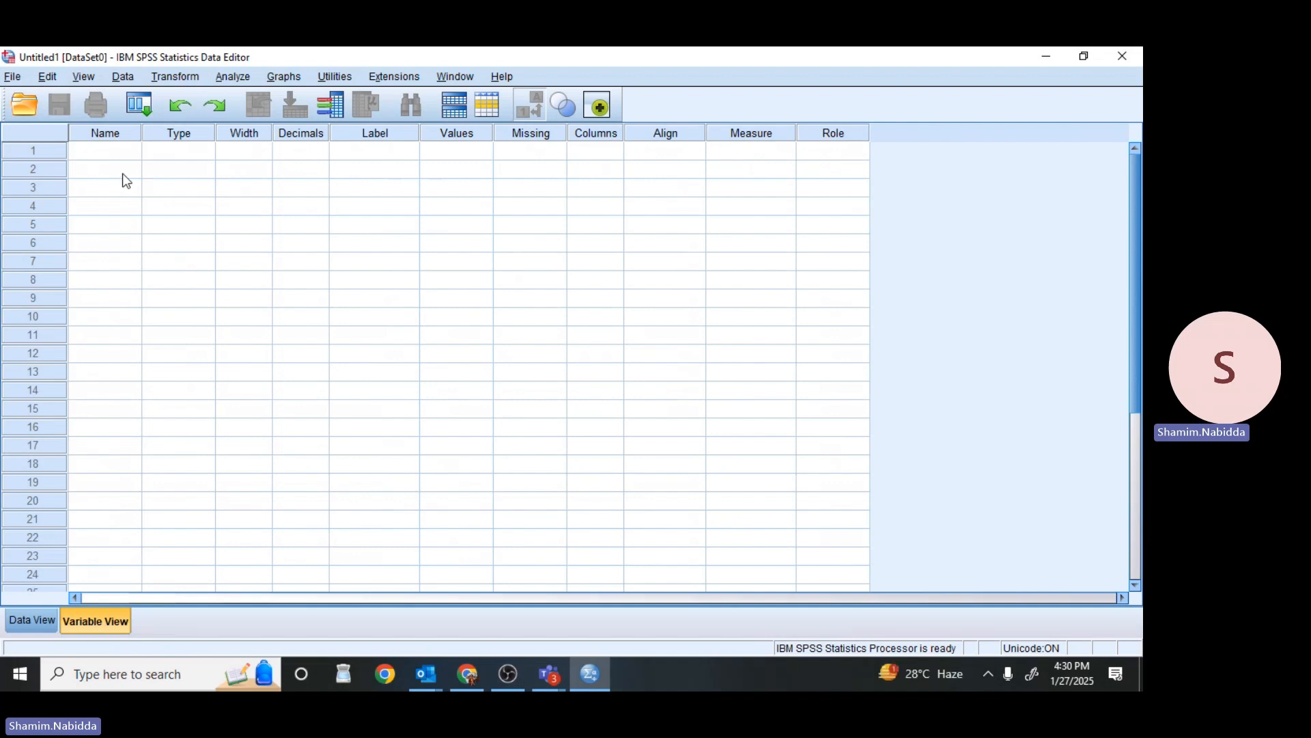
pyautogui.click(18, 79)
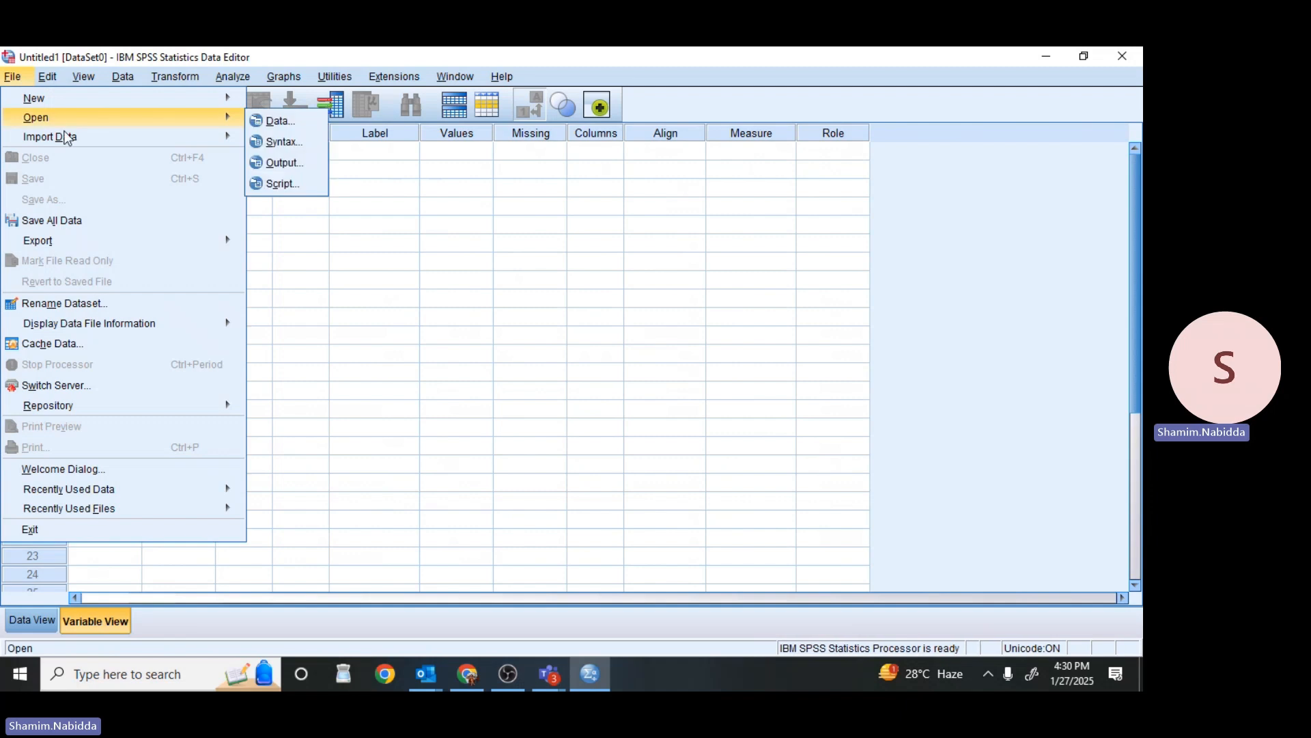
pyautogui.moveTo(67, 136)
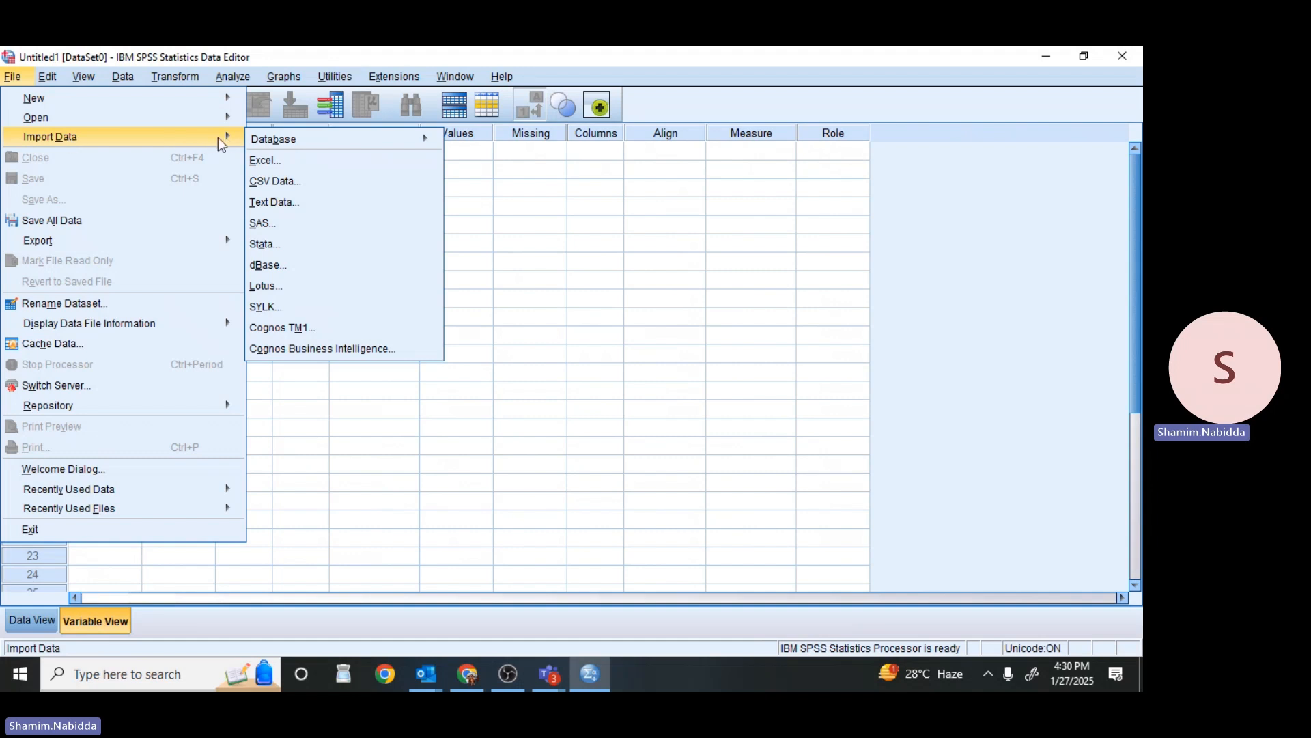
pyautogui.moveTo(46, 118)
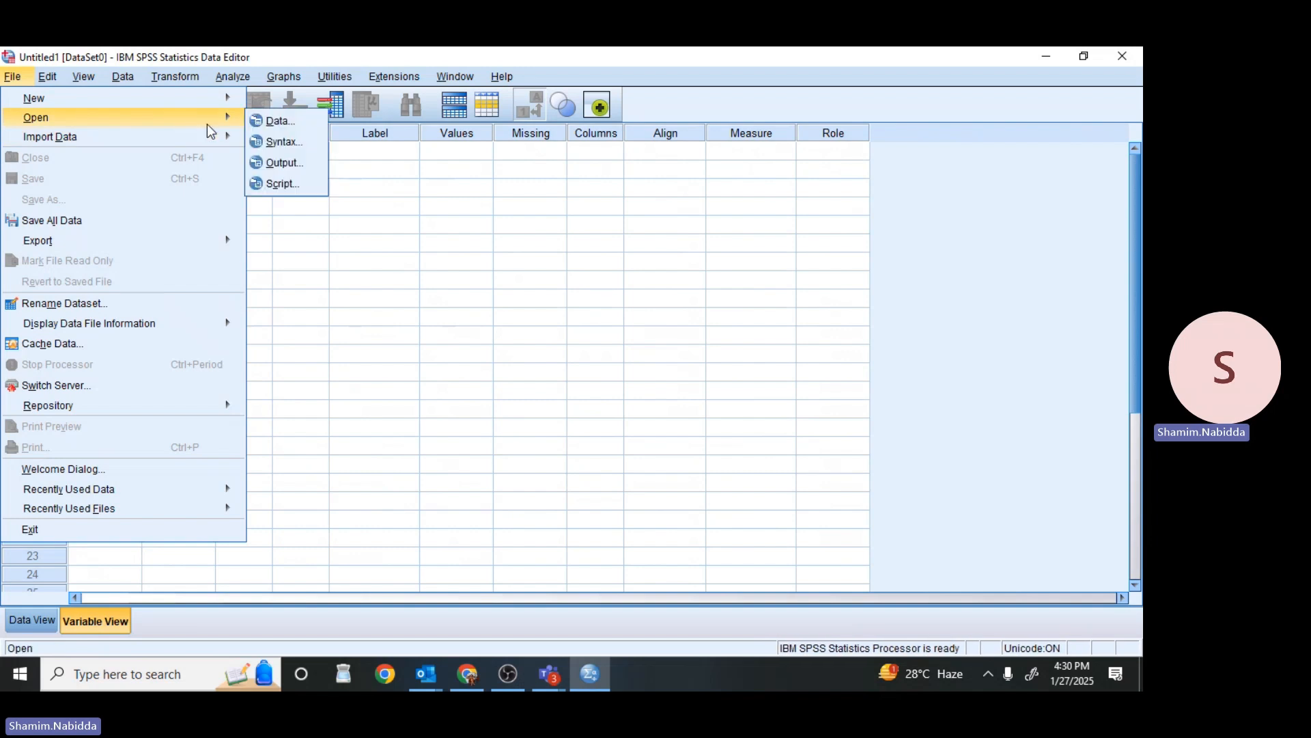
pyautogui.click(498, 243)
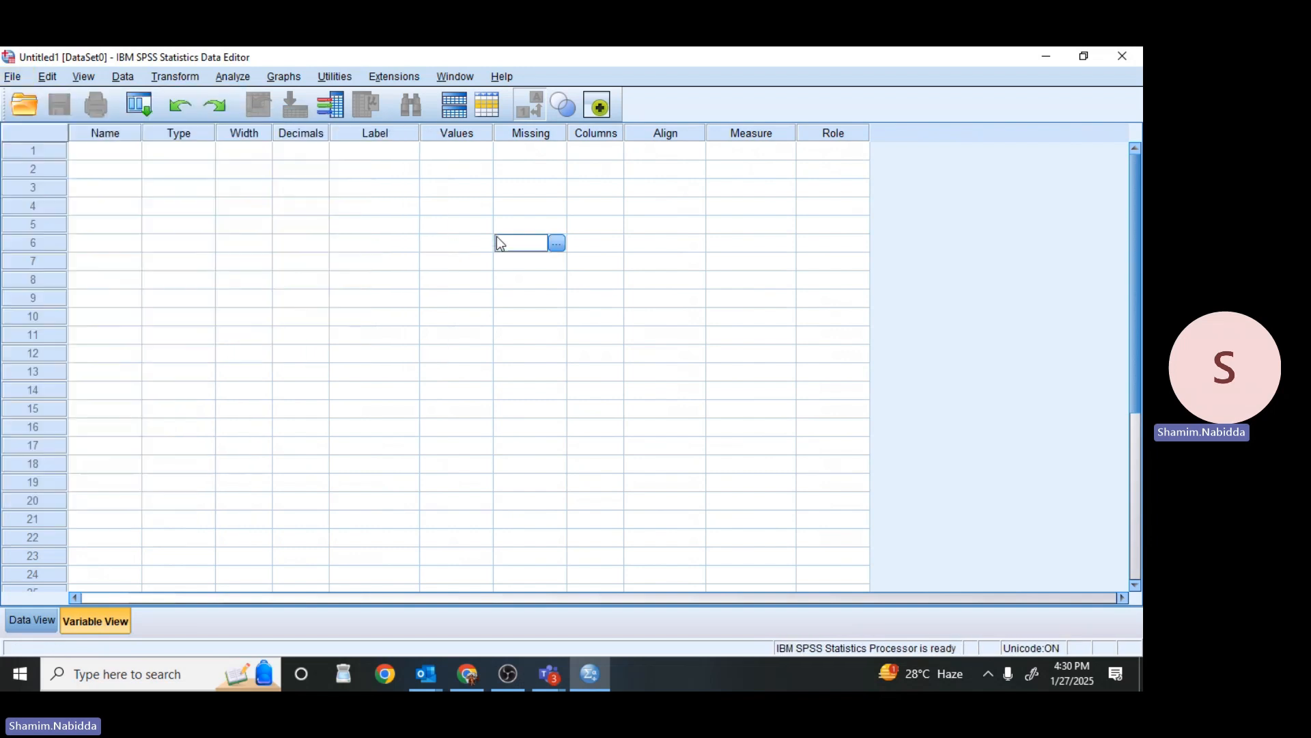
# Step: Start an Excel data import and browse to the personal folder in Documents that holds the workbooks
pyautogui.click(12, 77)
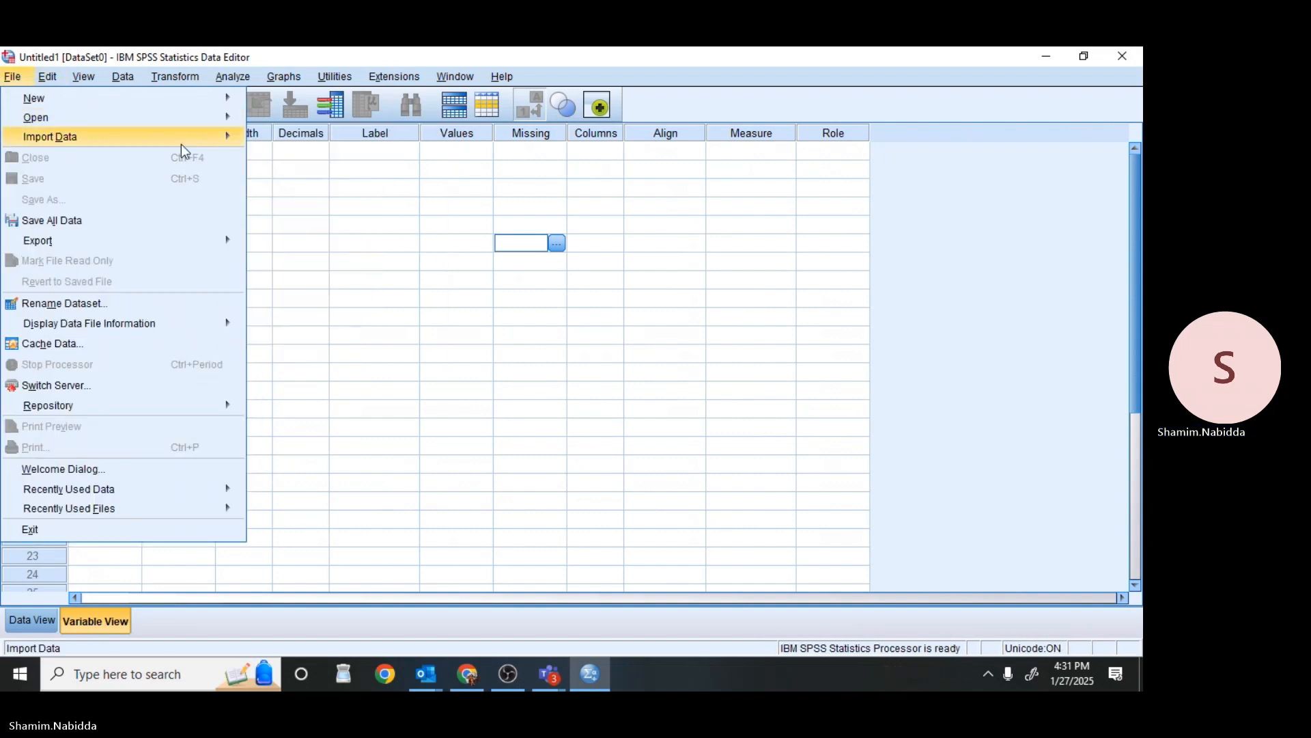
pyautogui.click(280, 163)
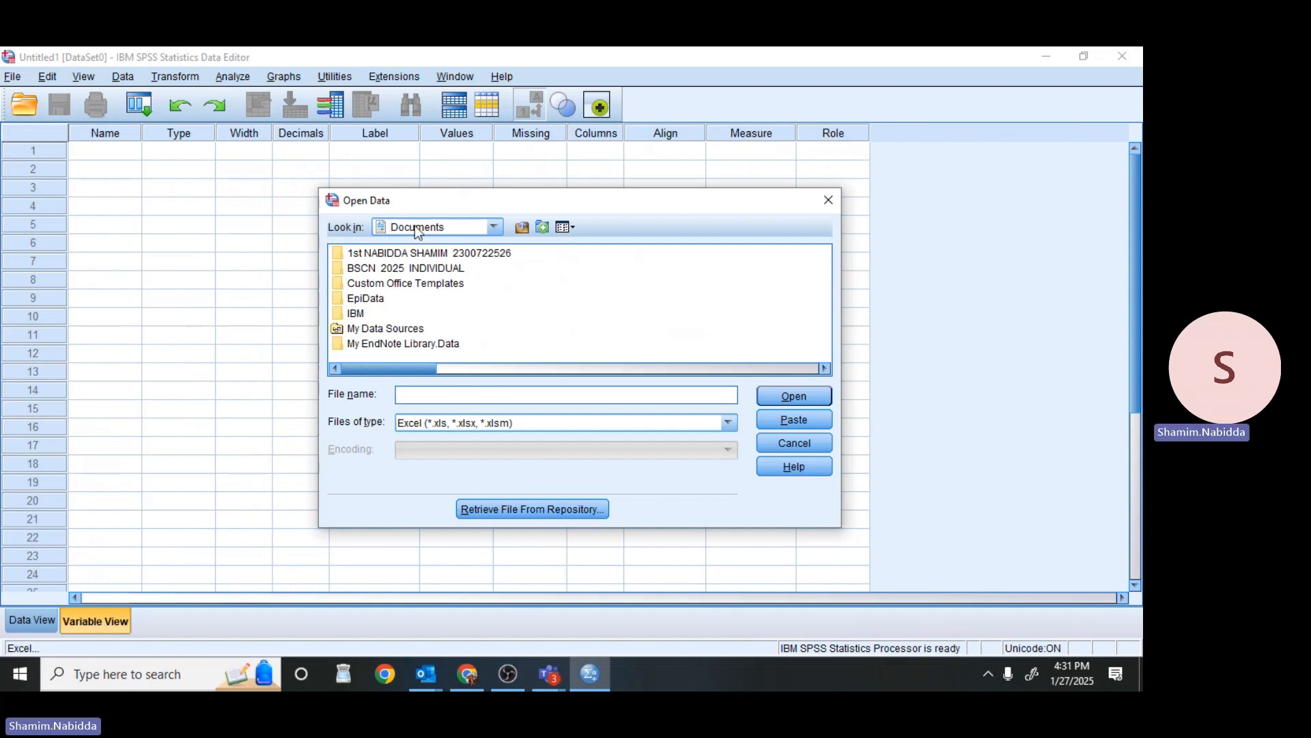
pyautogui.click(495, 226)
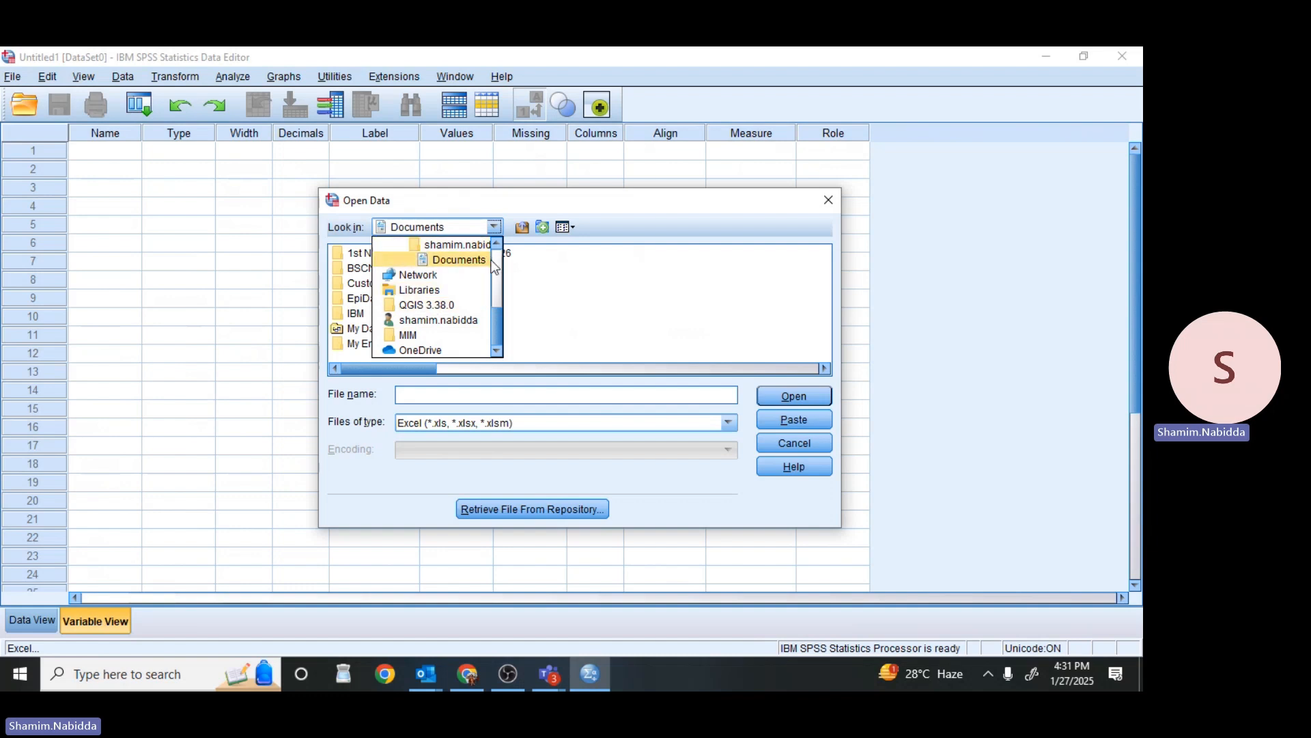
pyautogui.scroll(3, 501, 272)
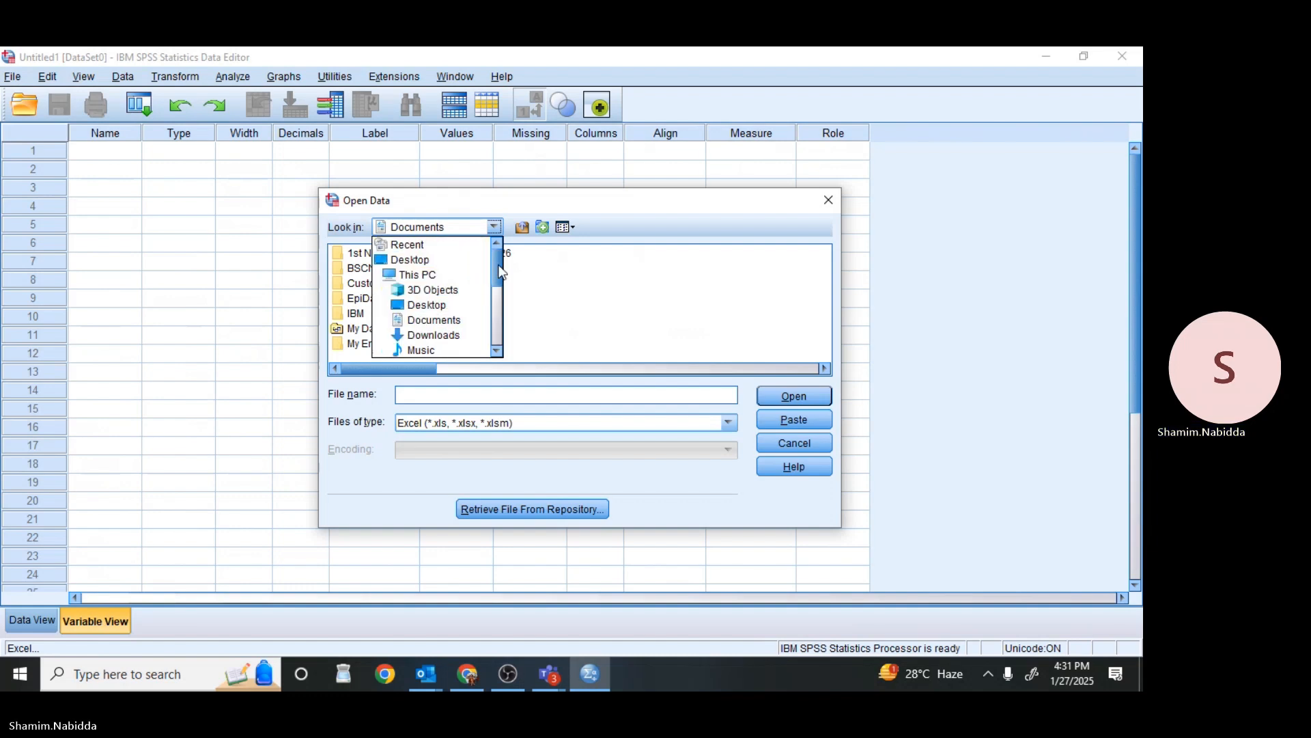
pyautogui.click(429, 261)
pyautogui.doubleClick(429, 255)
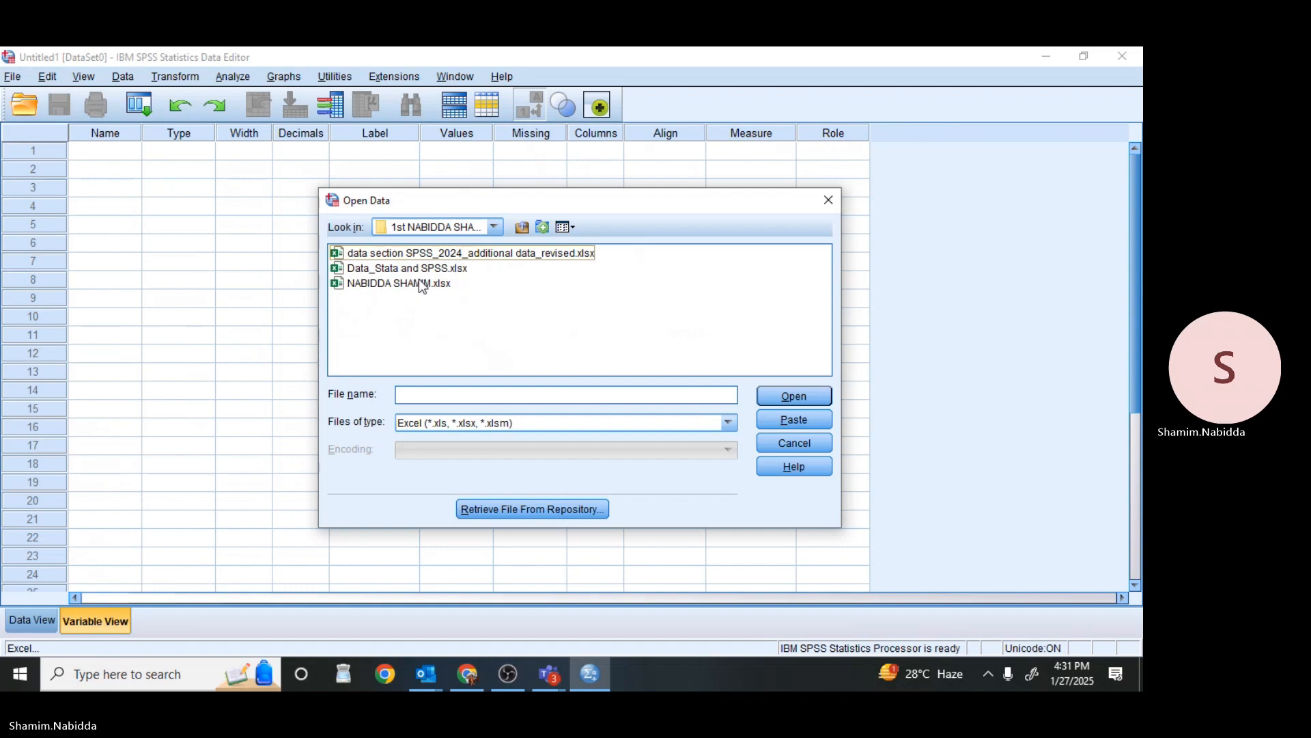
# Step: Choose data section SPSS_2024_additional data_revised.xlsx and paste its Sheet1 import commands, with variable names from the first row, into a syntax window
pyautogui.click(444, 252)
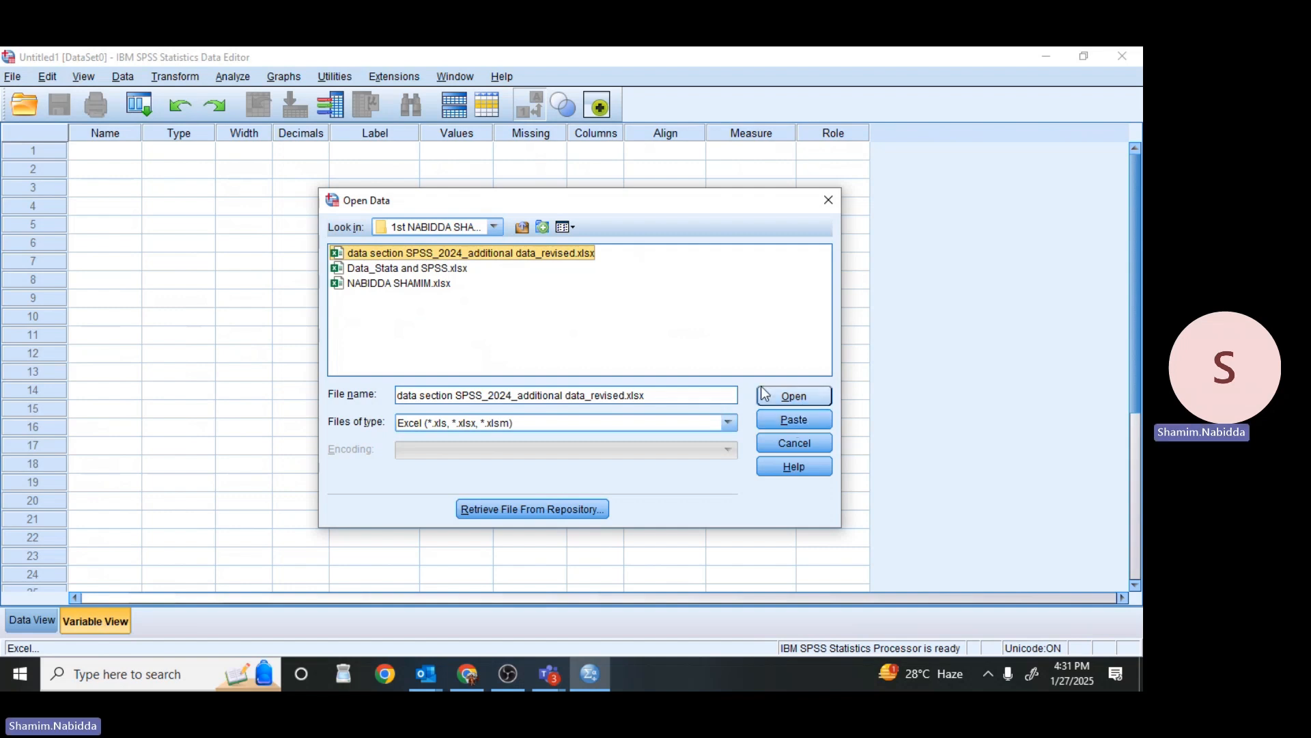
pyautogui.click(798, 420)
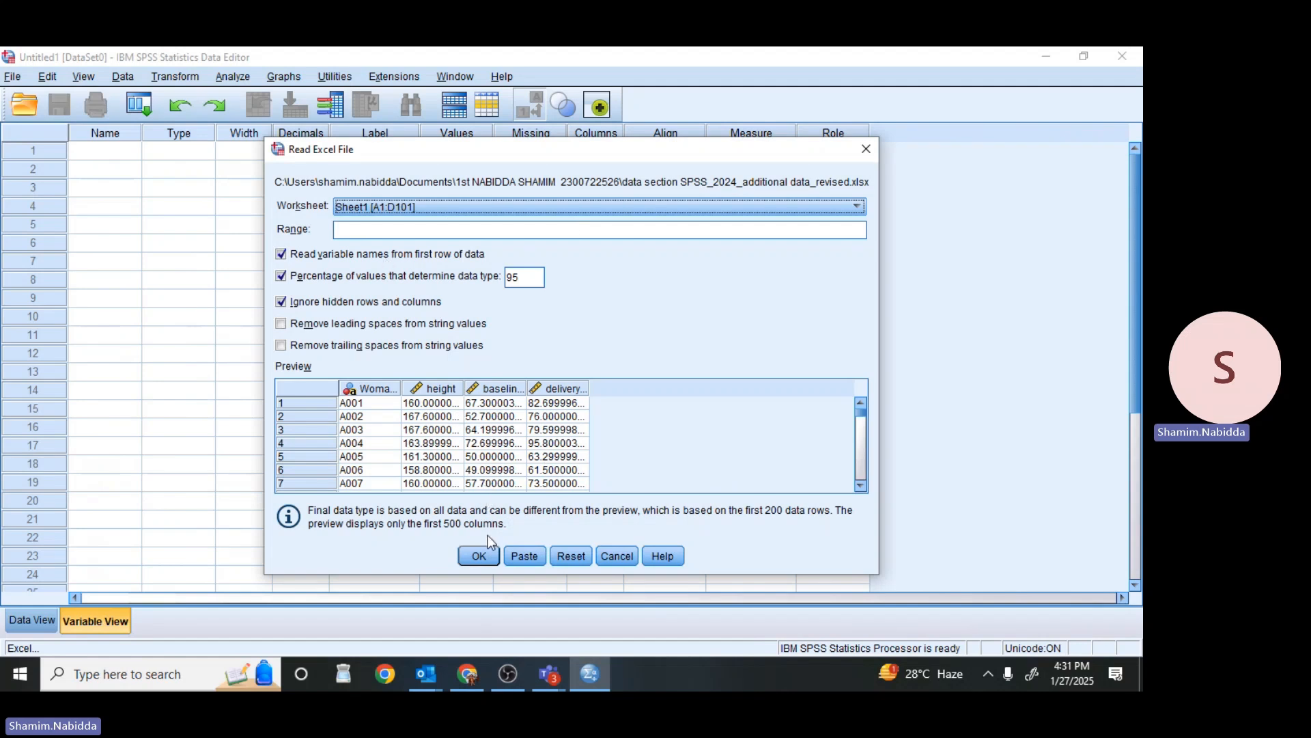
pyautogui.click(534, 547)
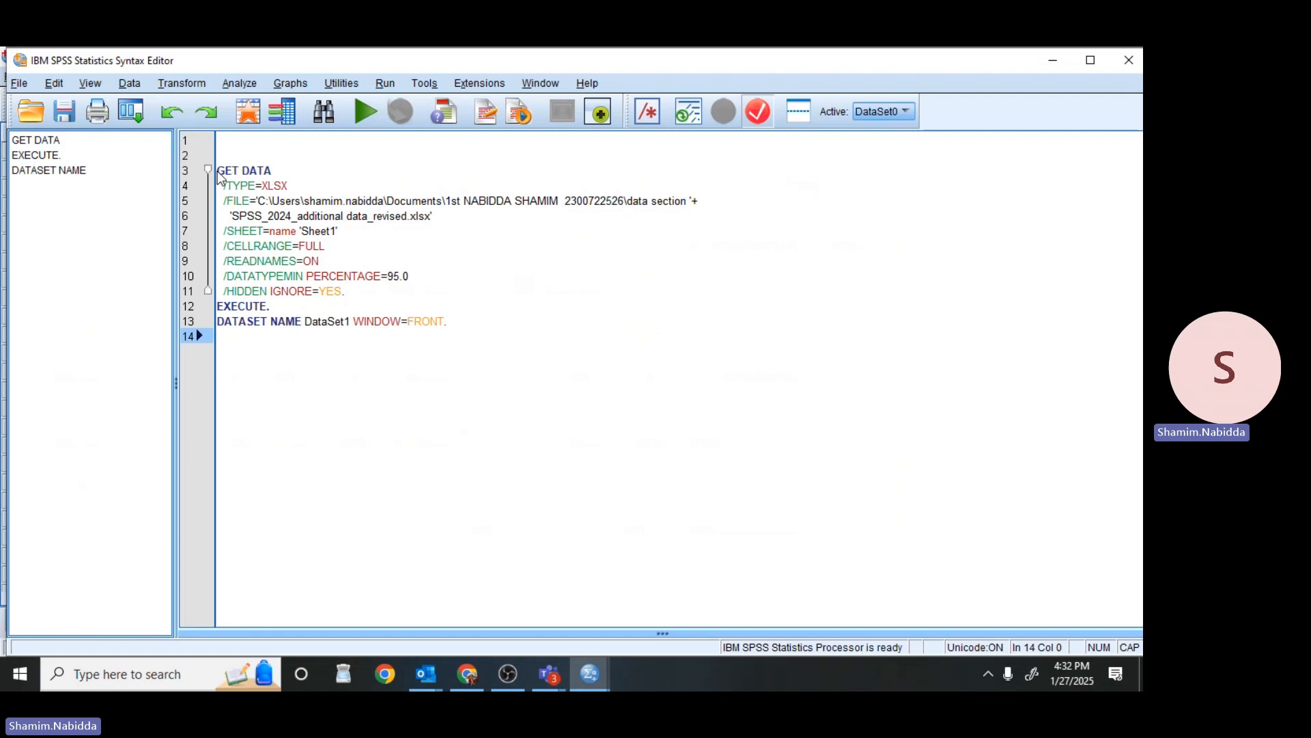
# Step: Run all of the pasted import commands and show the variable definitions of the imported dataset
pyautogui.moveTo(217, 171); pyautogui.dragTo(509, 369)
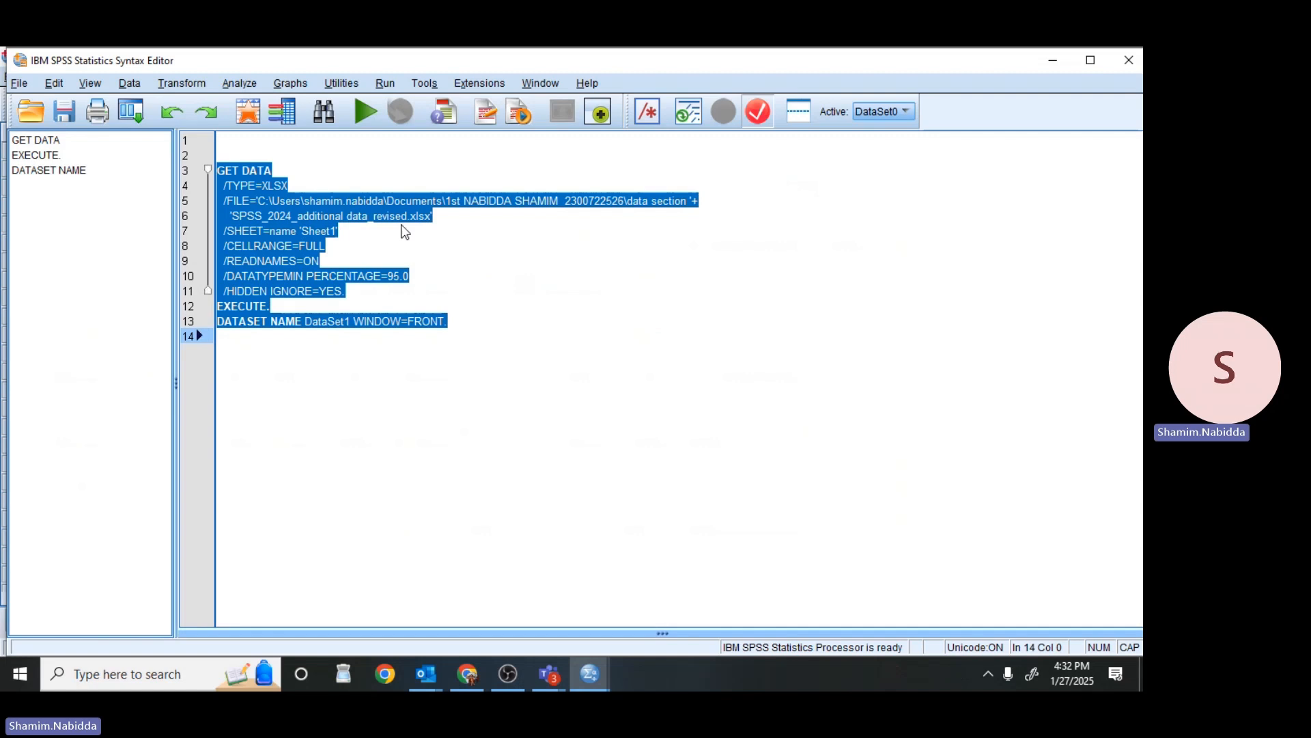
pyautogui.click(366, 116)
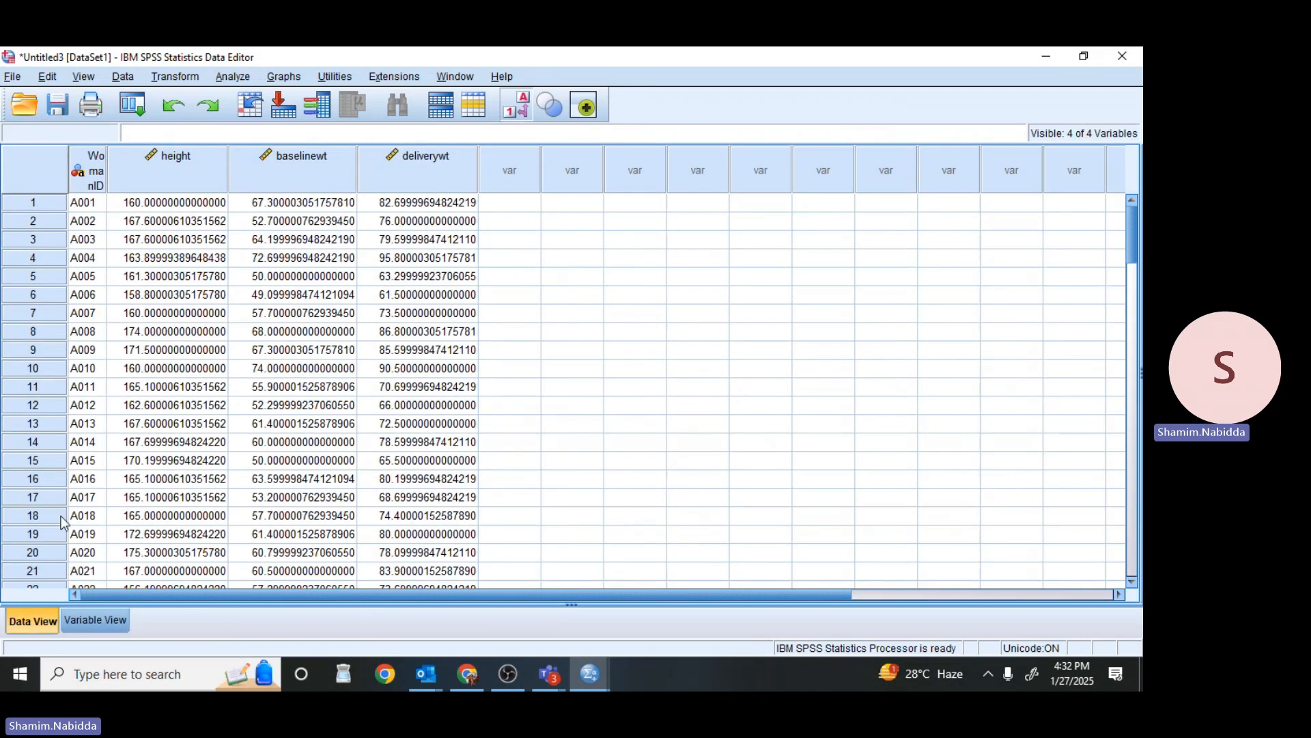
pyautogui.click(104, 621)
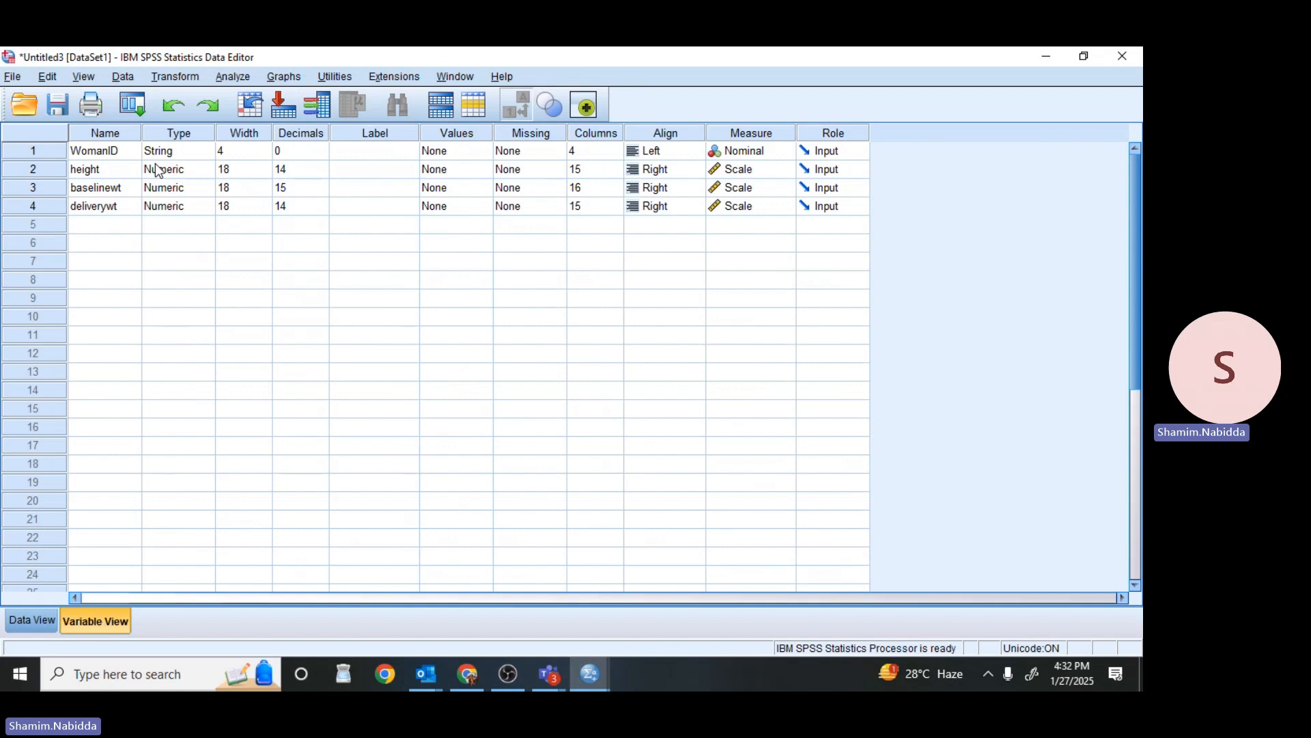
# Step: Return to the syntax window and save the import commands to the Desktop as YOUTUBESYTAX
pyautogui.click(598, 677)
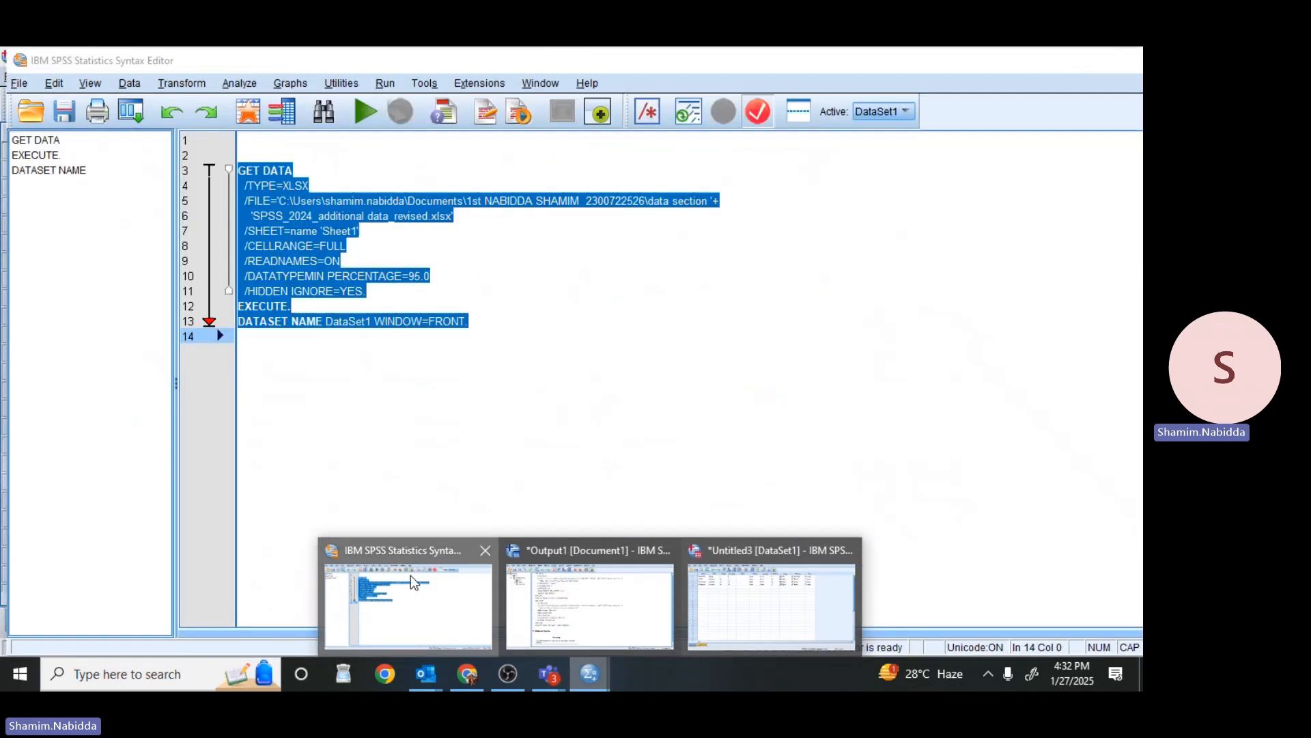
pyautogui.click(411, 575)
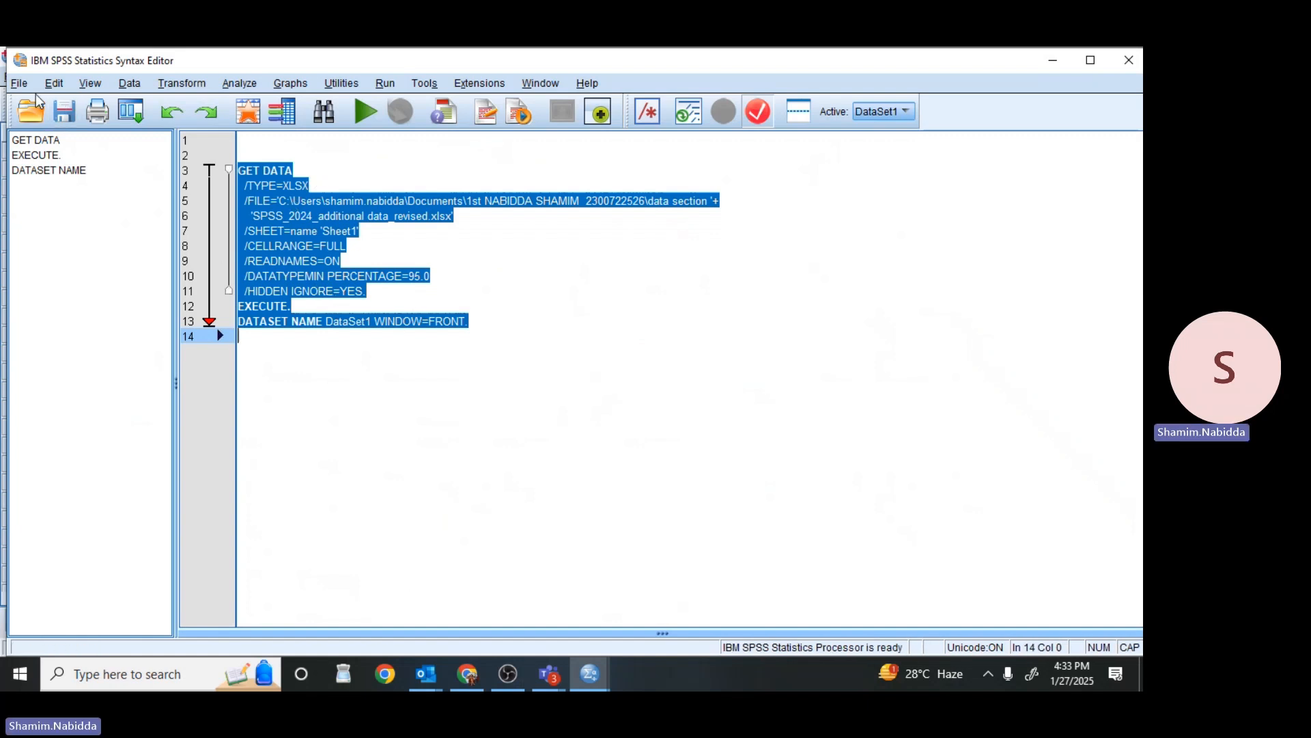
pyautogui.click(20, 85)
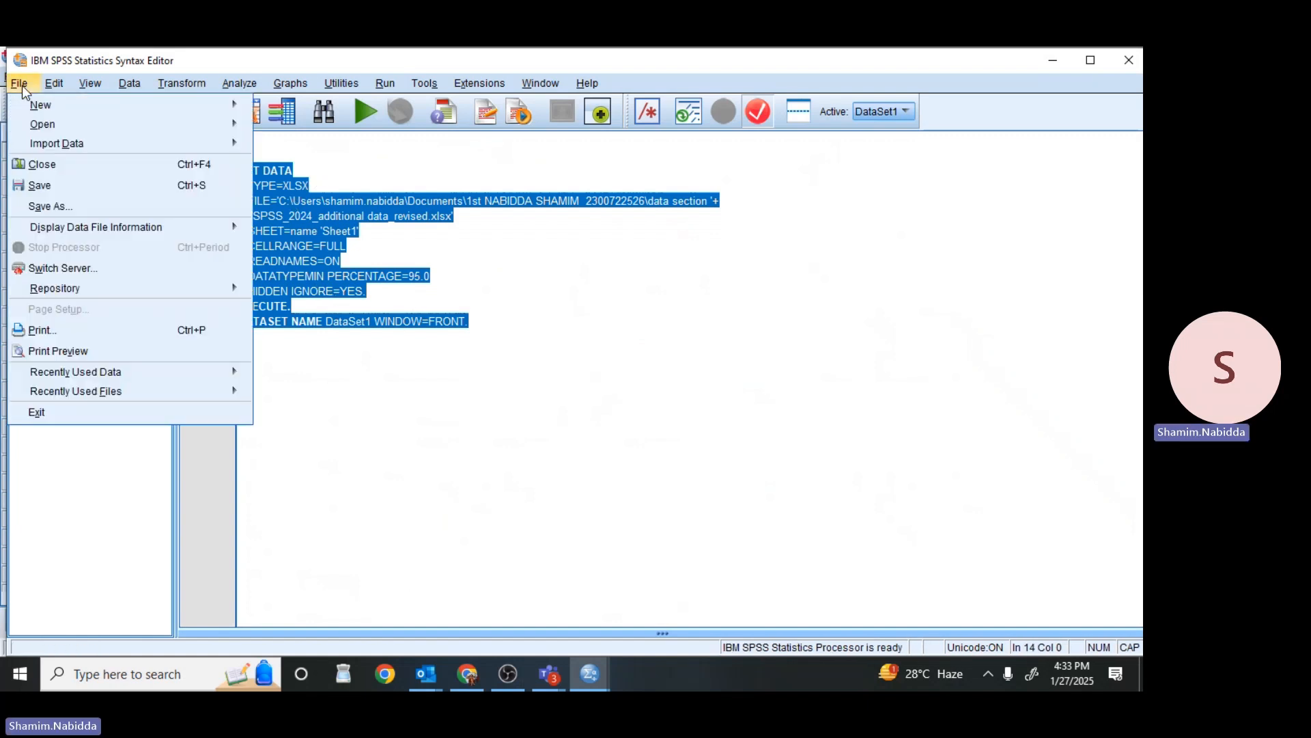
pyautogui.click(64, 206)
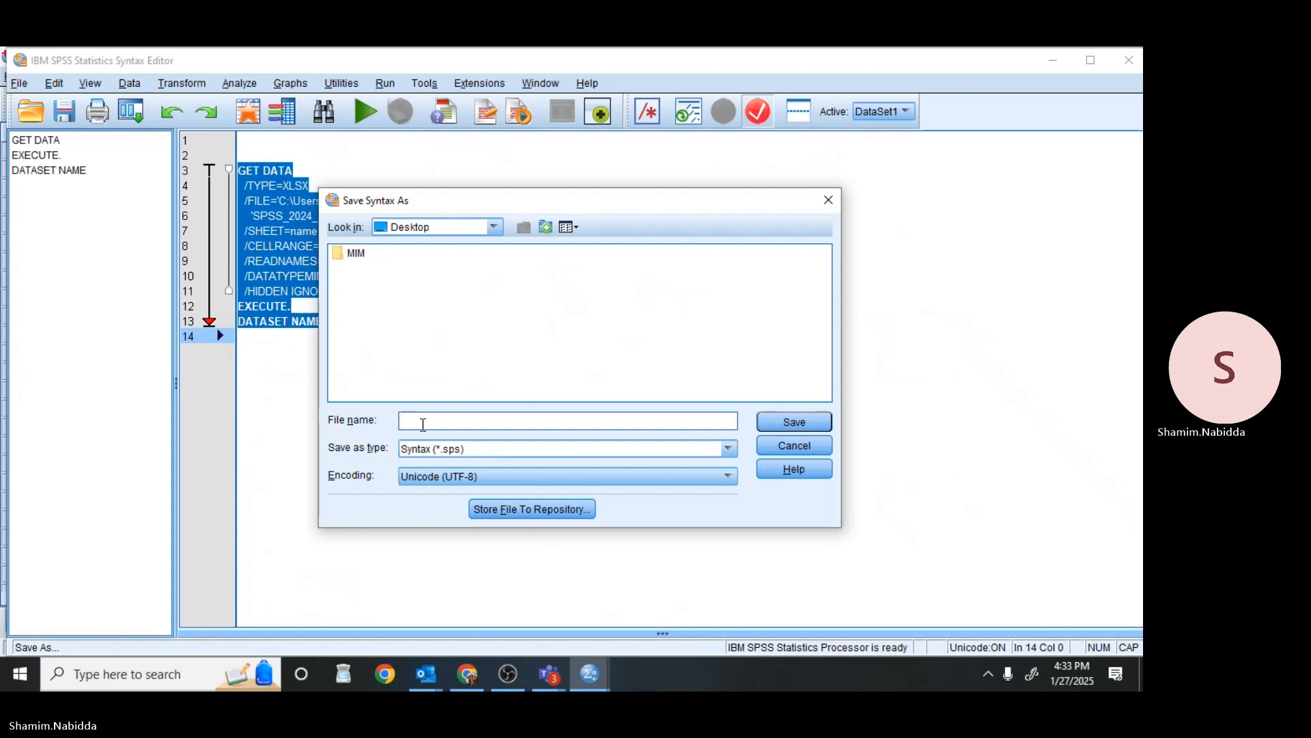
pyautogui.click(403, 422)
pyautogui.write('y')
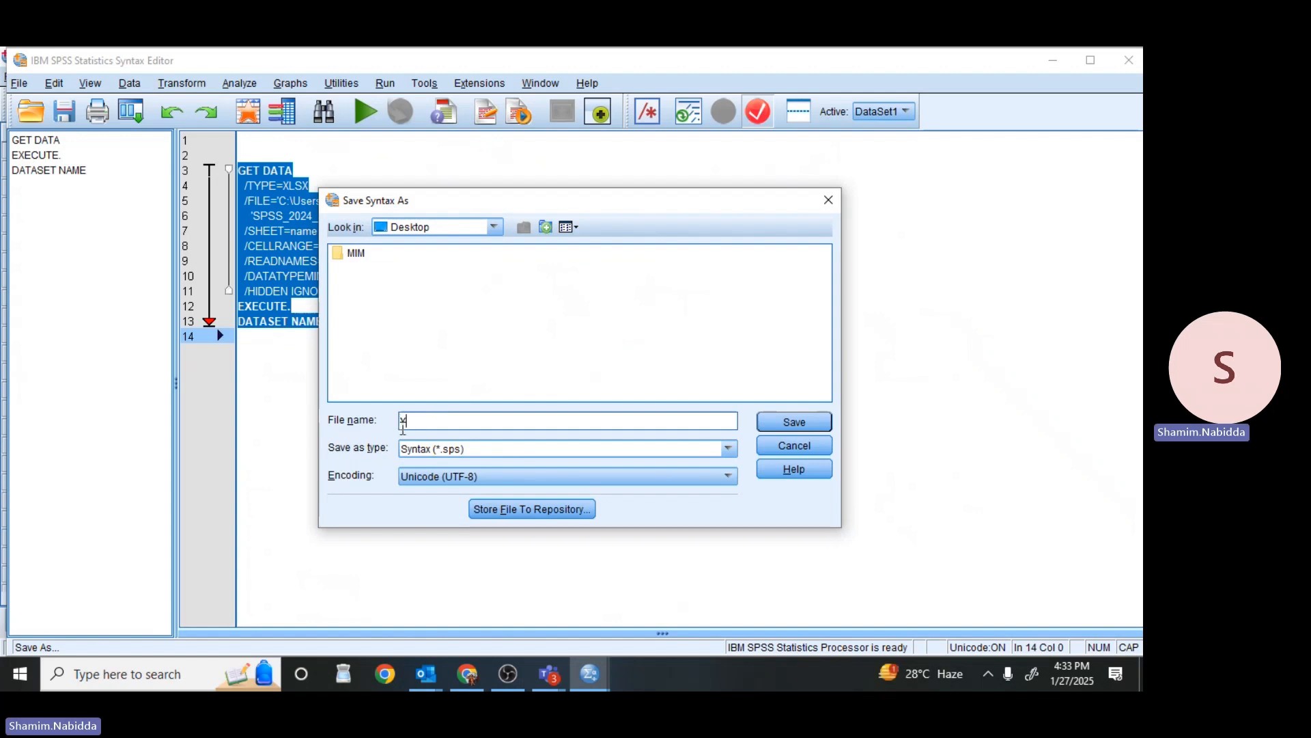
pyautogui.write('OUTUB')
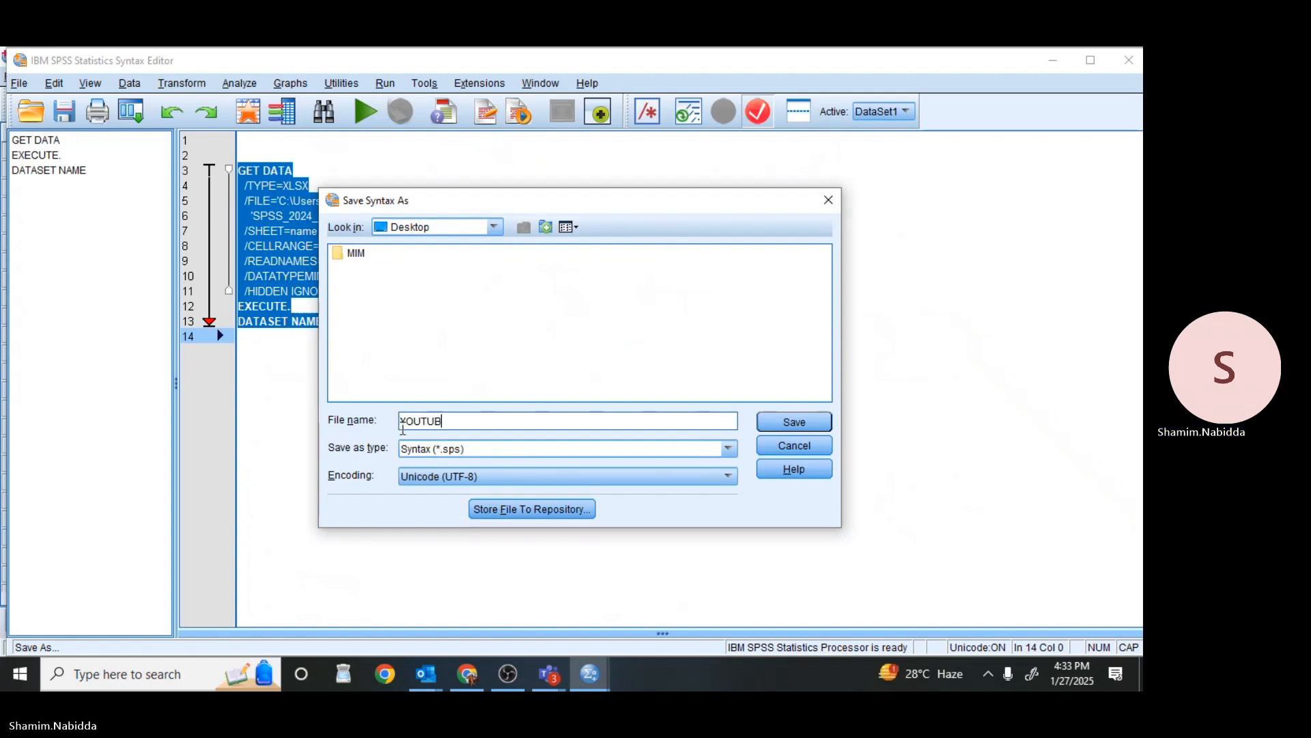
pyautogui.write('ESYTAX')
pyautogui.click(805, 421)
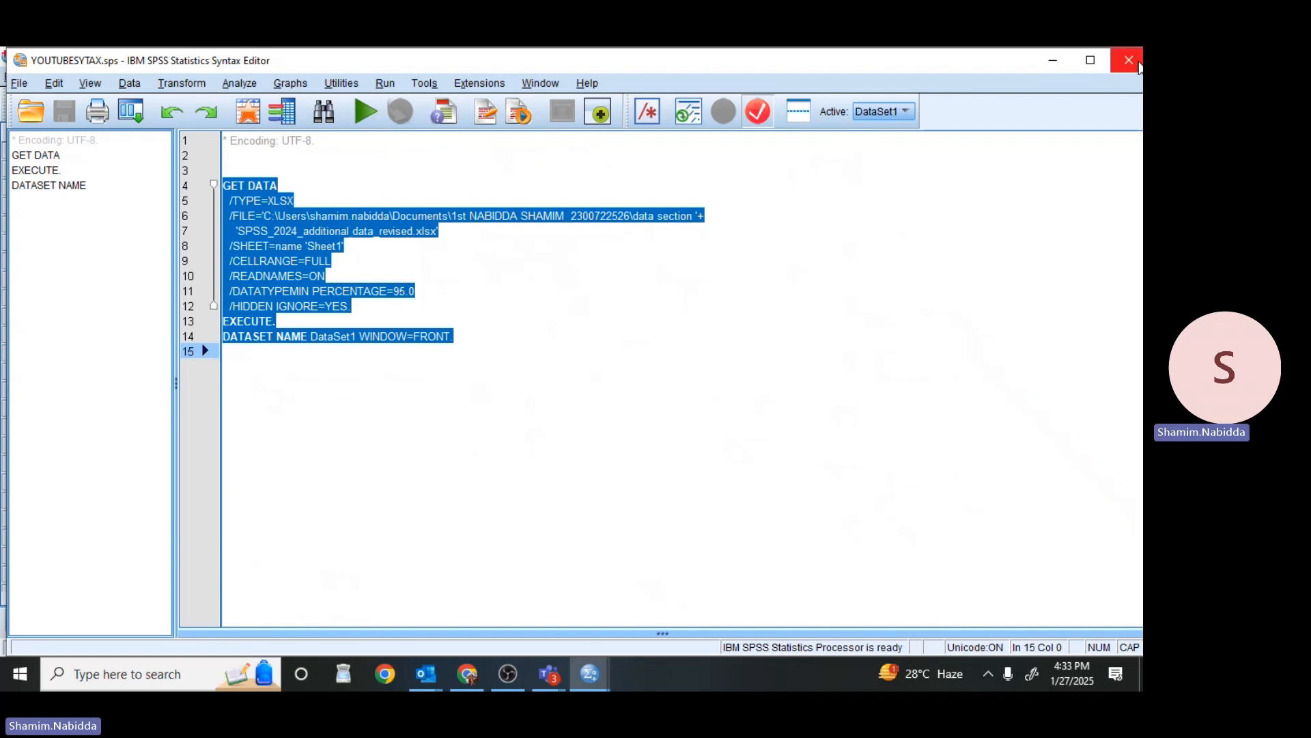
# Step: Close the syntax, output and data windows without saving the output or the dataset
pyautogui.click(1136, 63)
pyautogui.click(1137, 63)
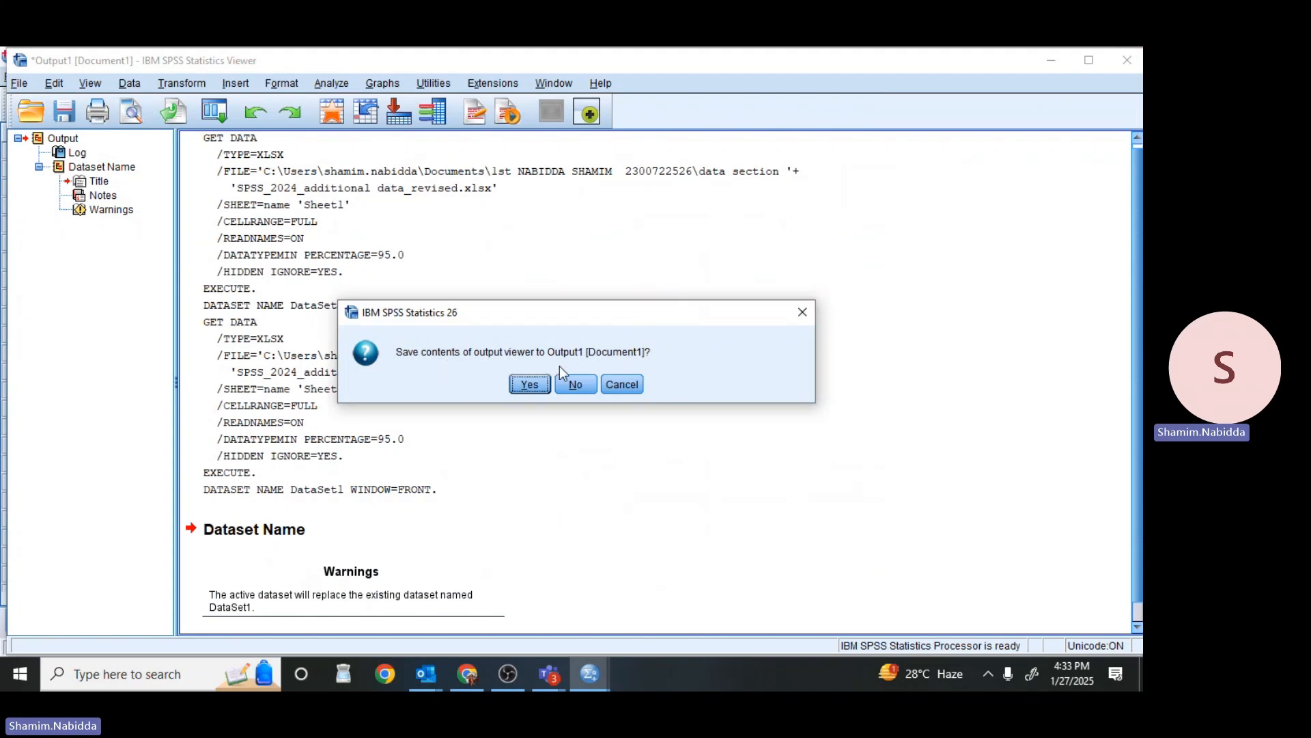
pyautogui.click(575, 384)
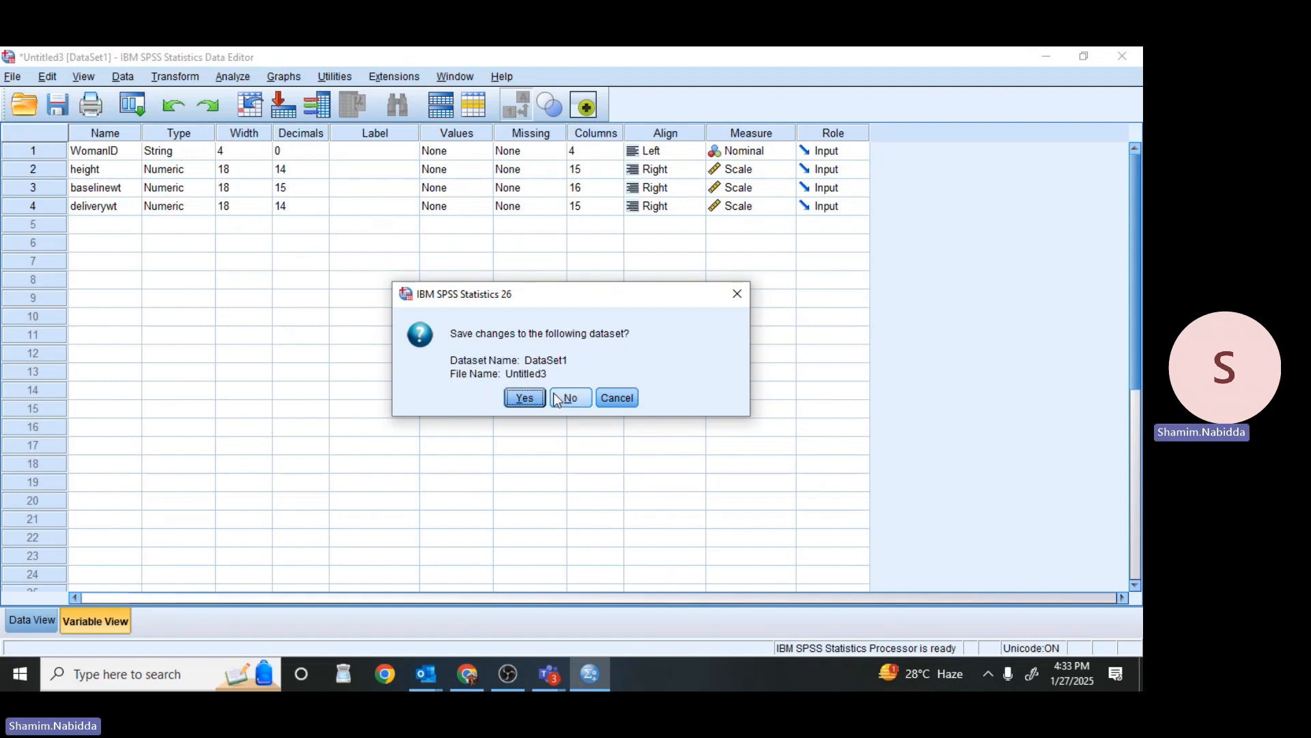
pyautogui.click(563, 400)
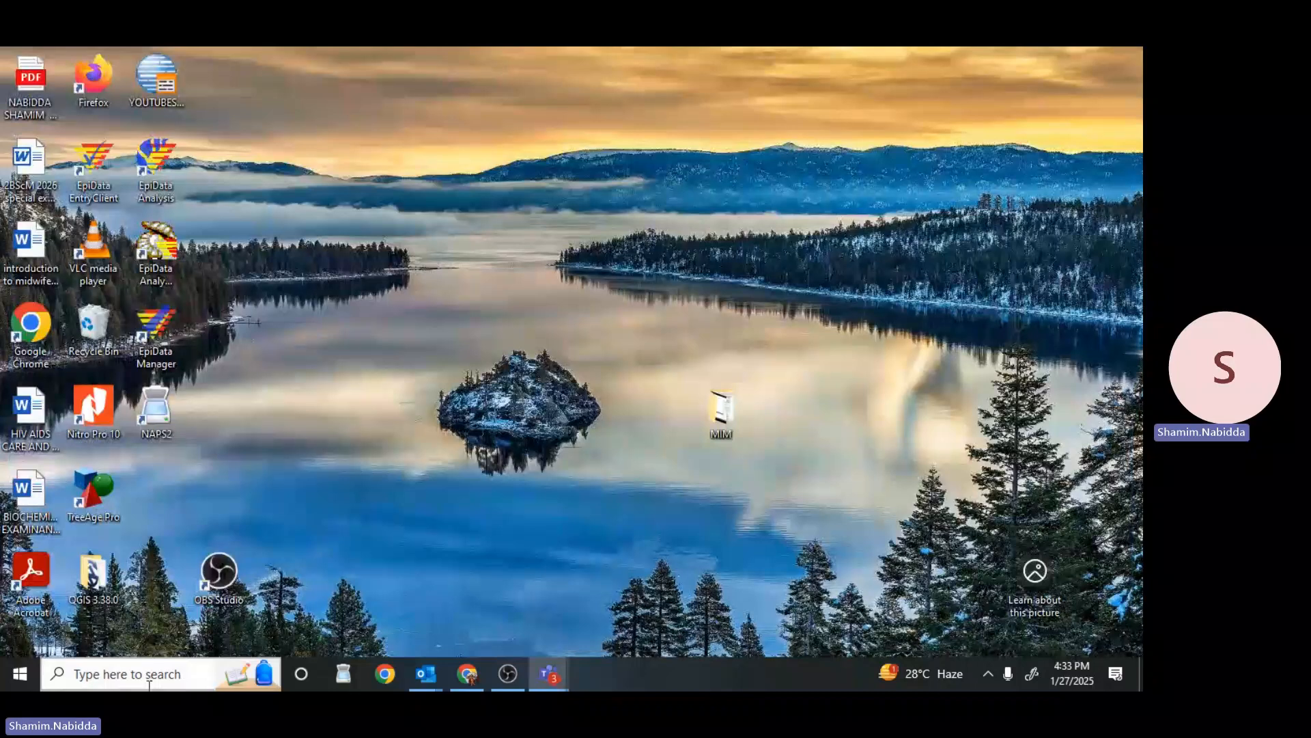
# Step: Find and launch IBM SPSS Statistics 26, and dismiss its welcome dialog
pyautogui.click(149, 679)
pyautogui.write('SPS')
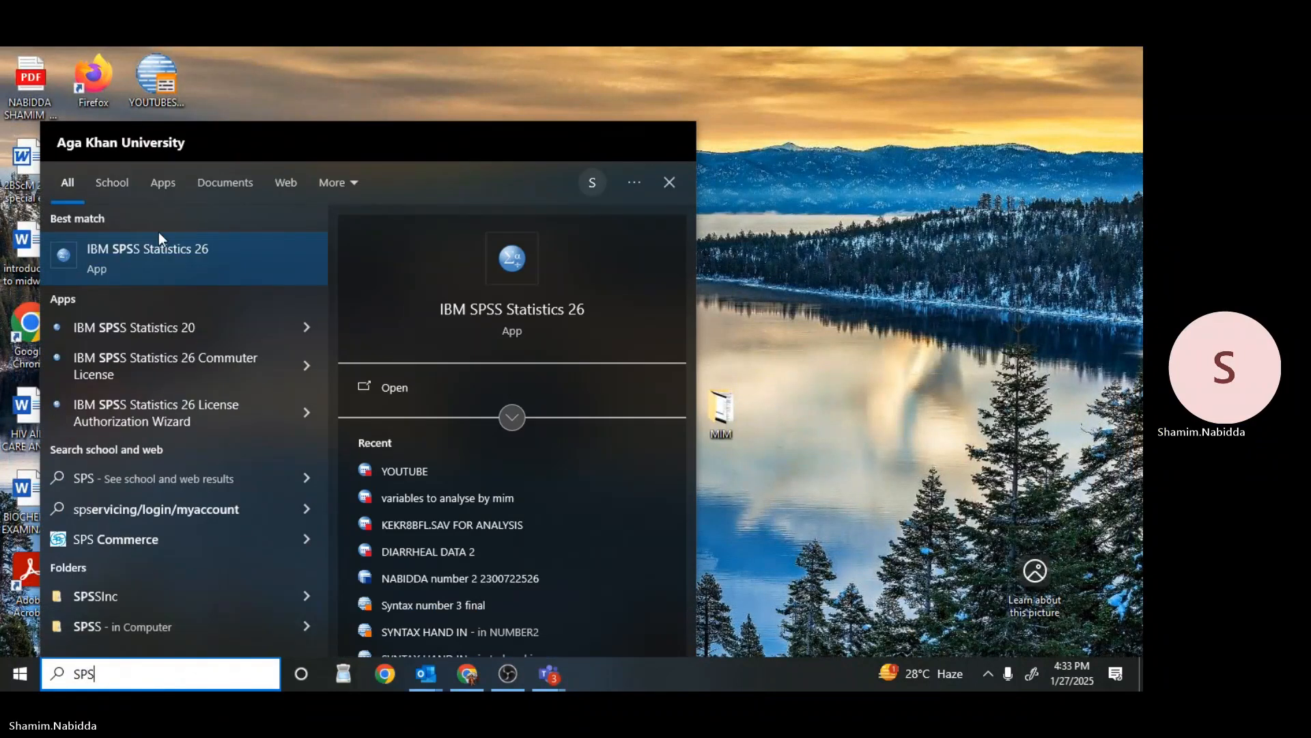
pyautogui.click(160, 257)
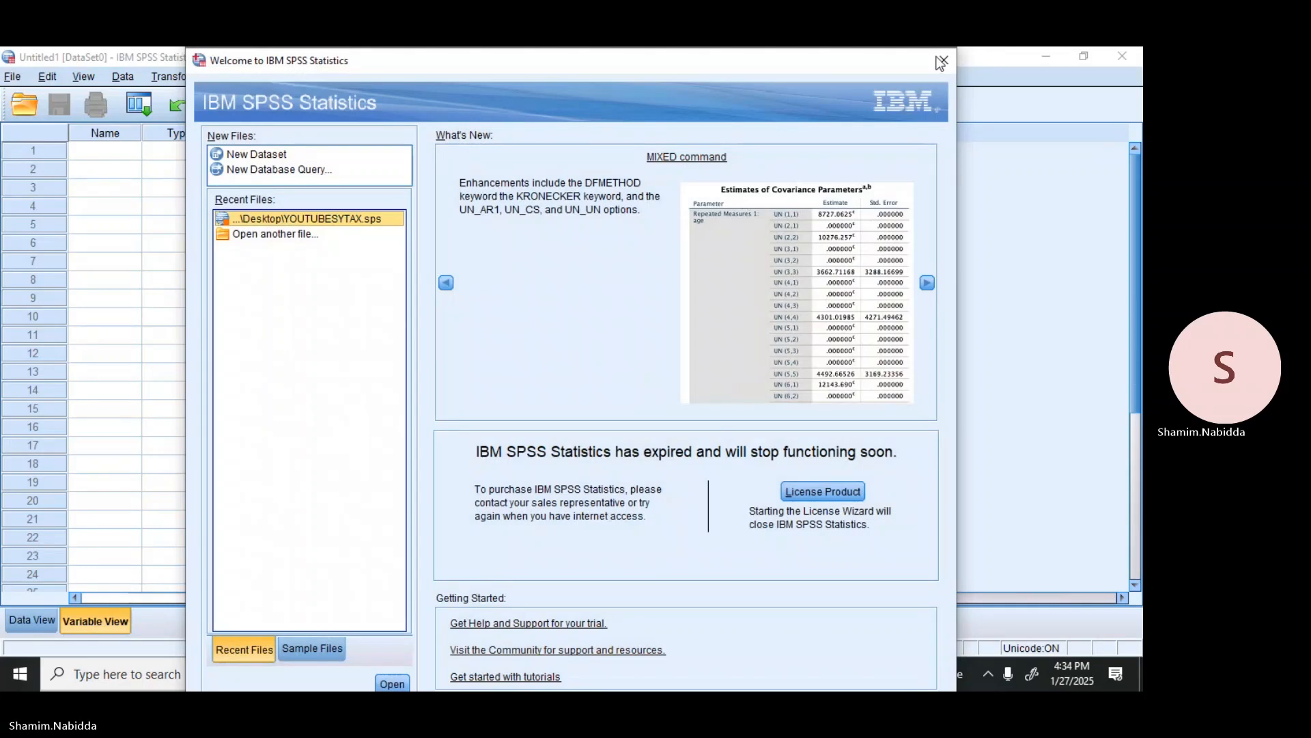
pyautogui.click(946, 60)
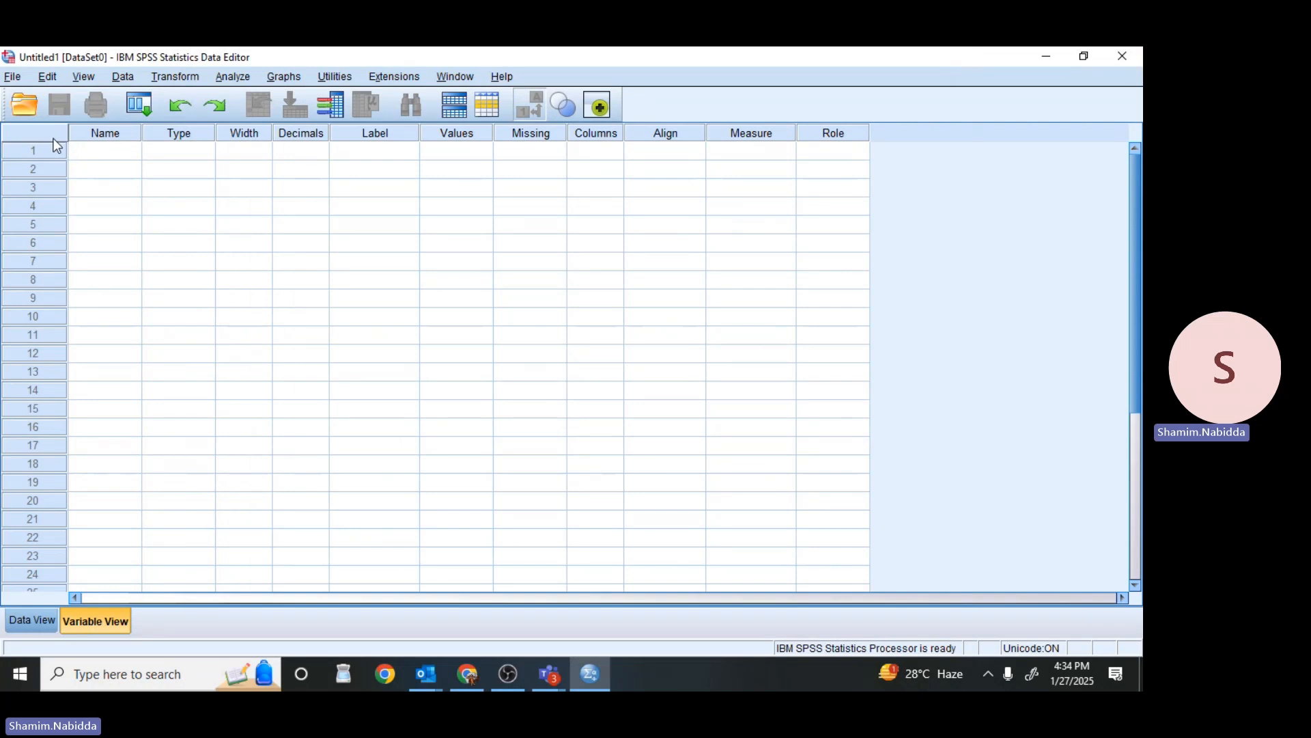
# Step: Open the saved syntax file YOUTUBESYTAX.sps from the Desktop
pyautogui.click(12, 76)
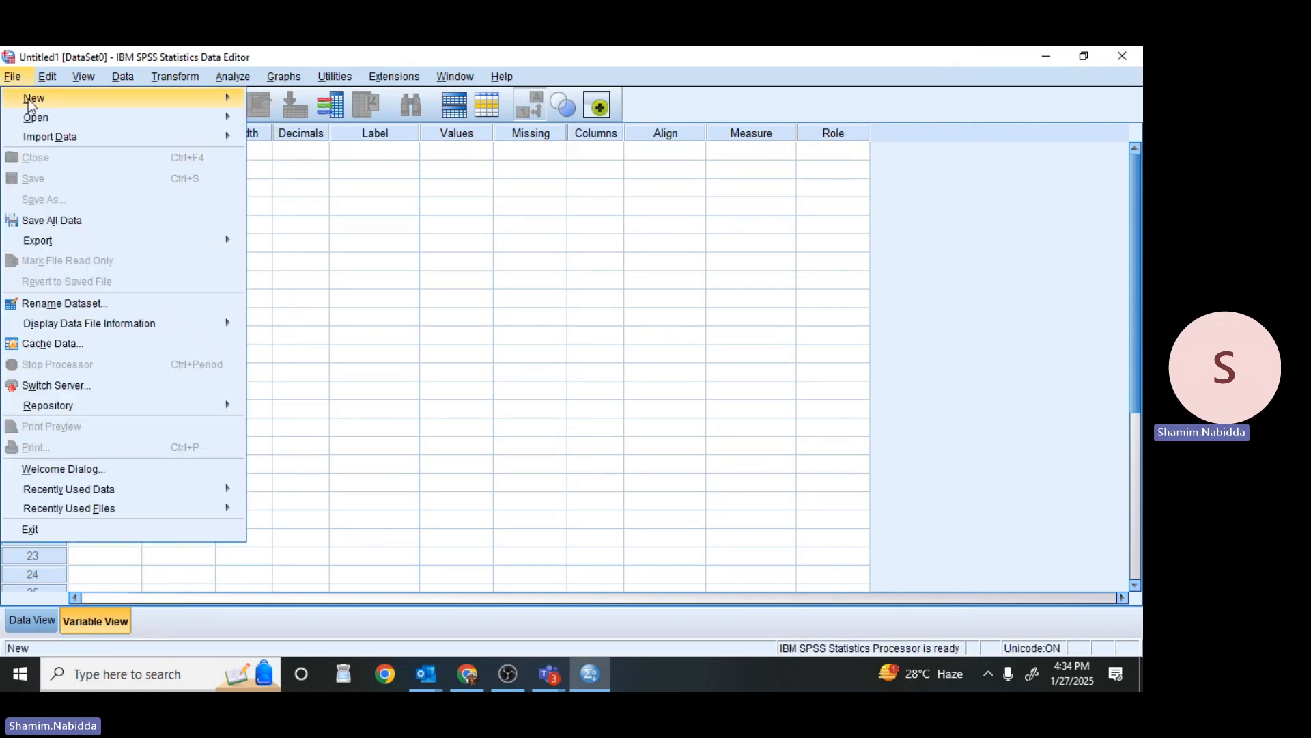
pyautogui.moveTo(43, 122)
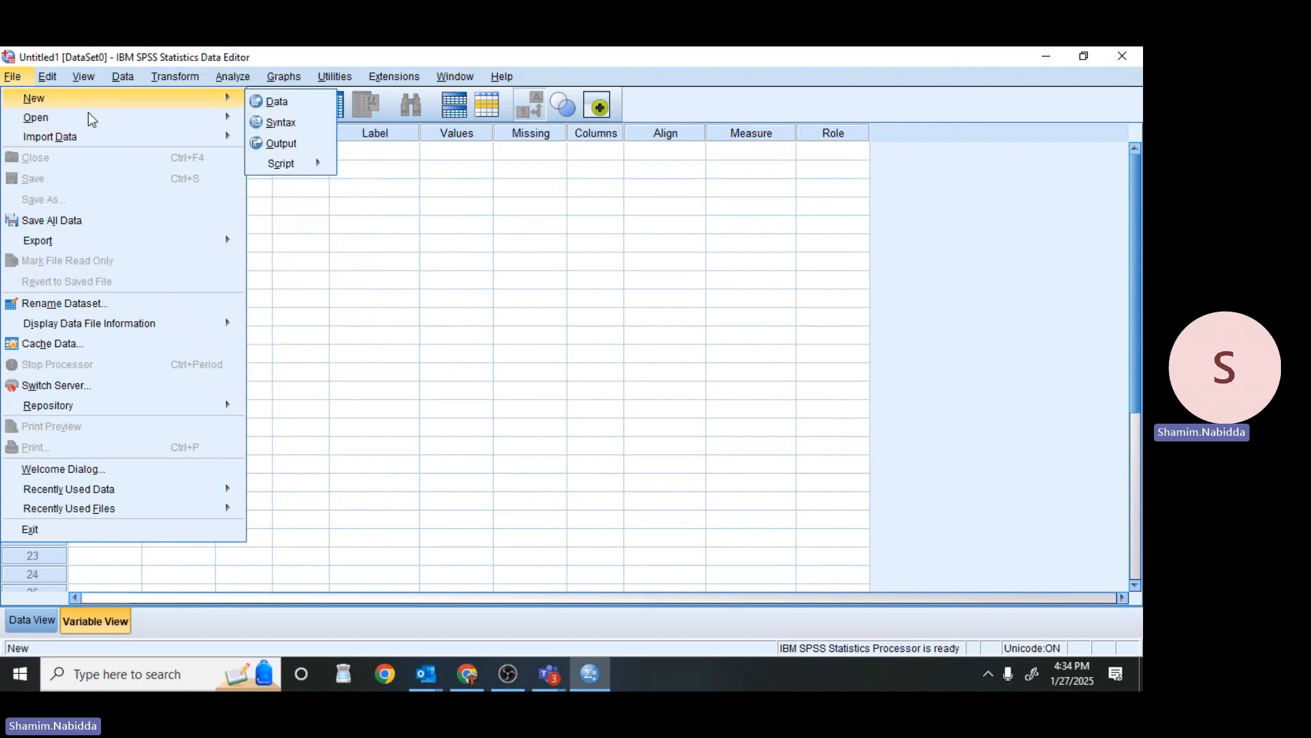
pyautogui.moveTo(150, 136)
pyautogui.moveTo(199, 122)
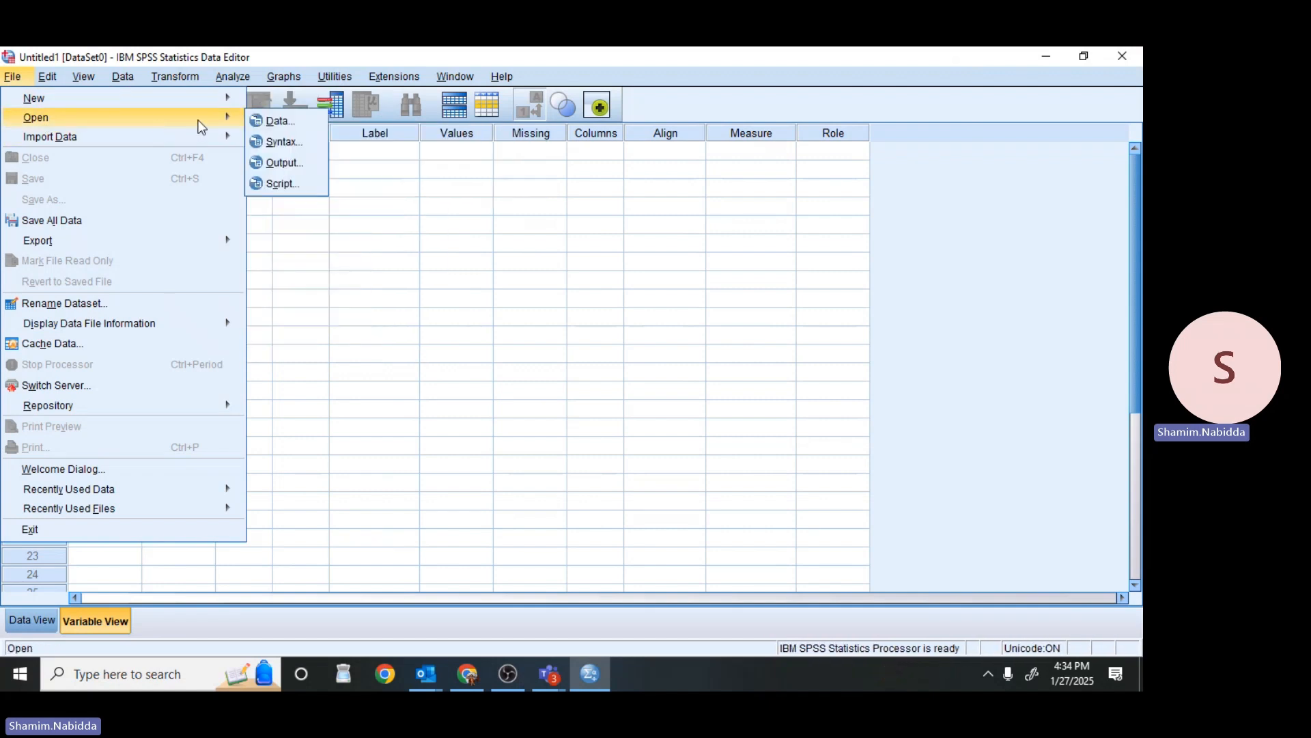
pyautogui.click(281, 142)
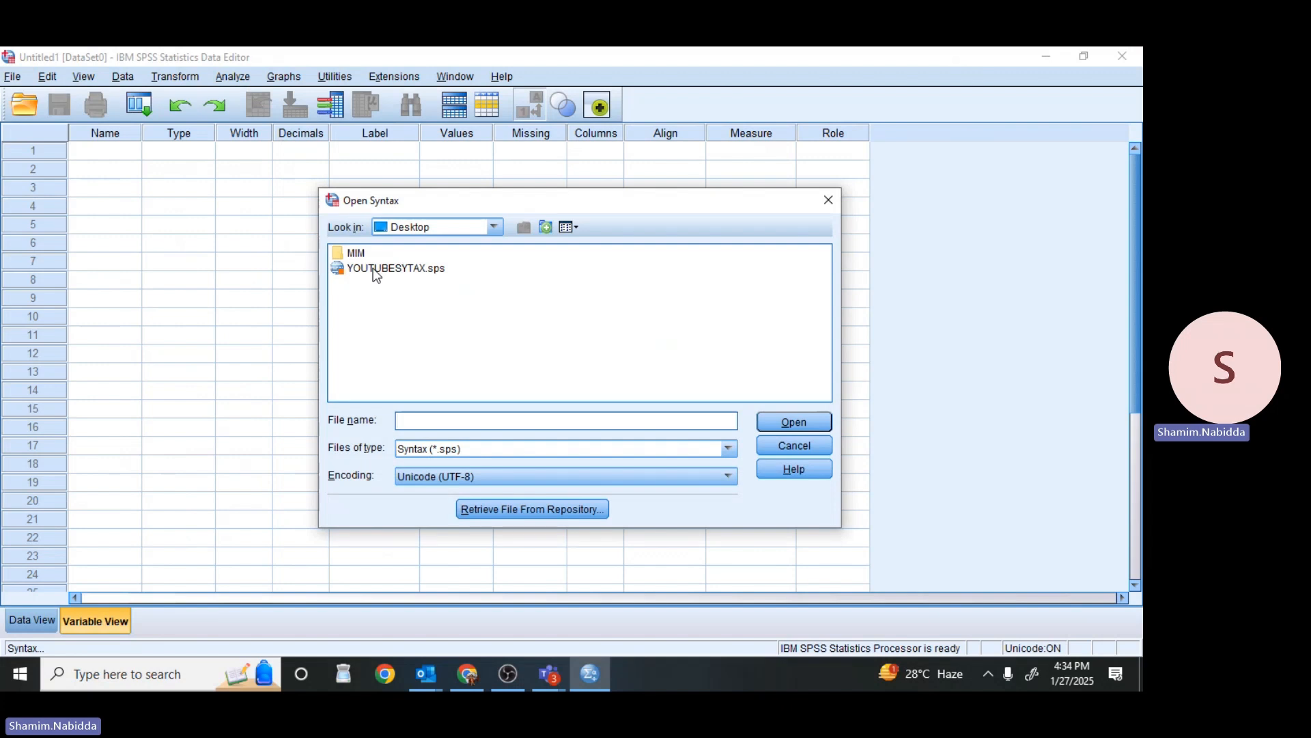
pyautogui.doubleClick(373, 267)
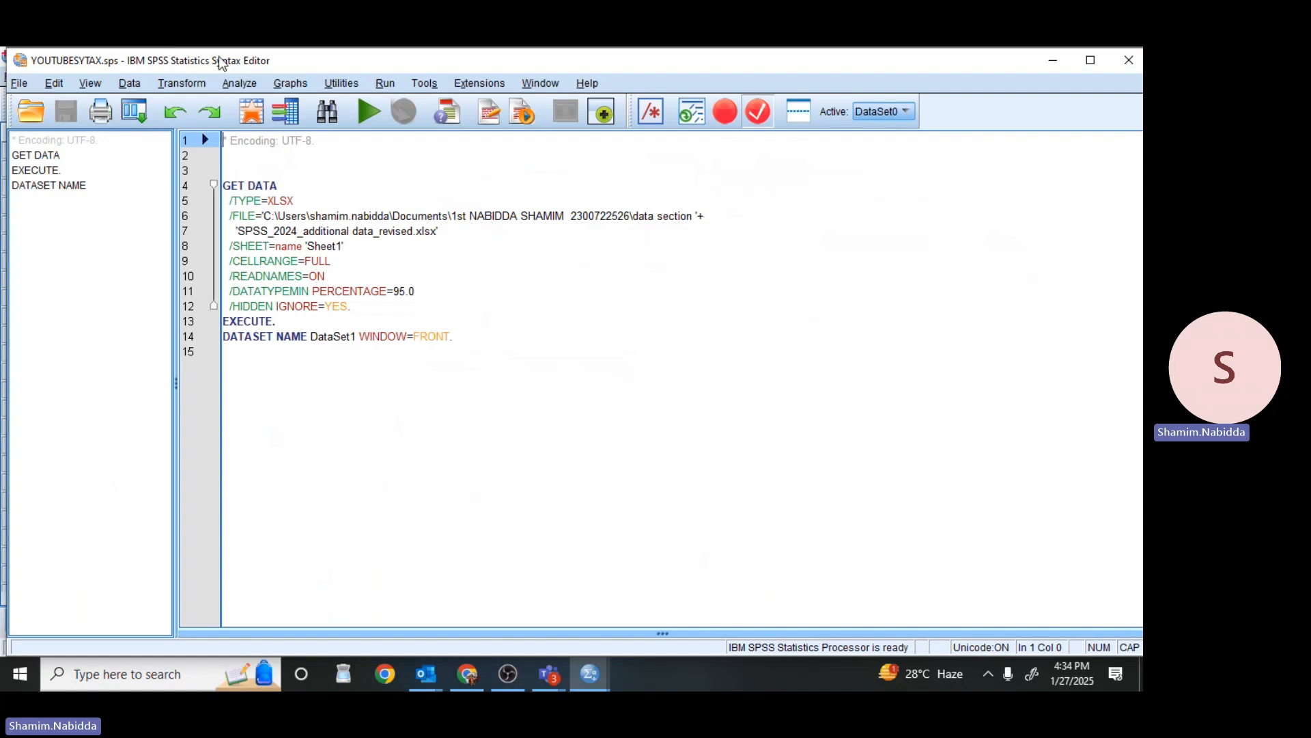
# Step: Run the whole import syntax from GET DATA through DATASET NAME, and show the loaded dataset in Data View
pyautogui.moveTo(226, 179); pyautogui.dragTo(486, 354)
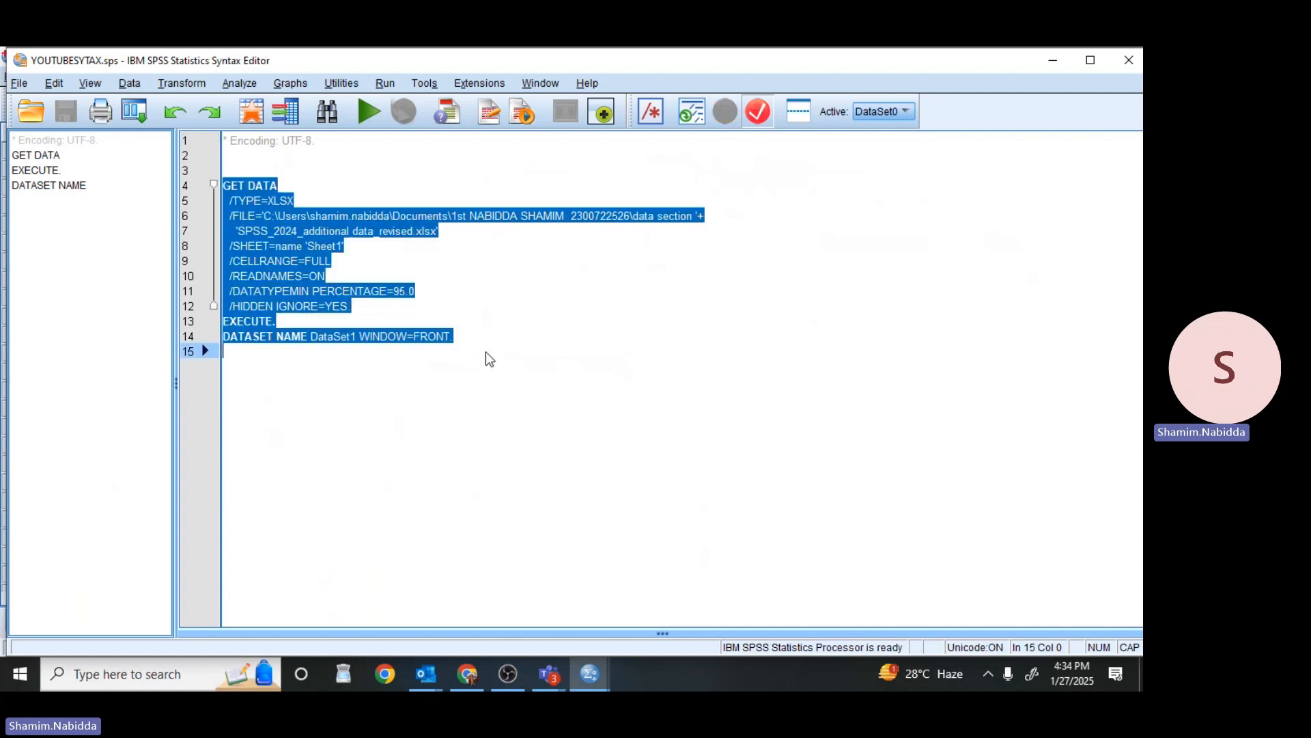
pyautogui.click(369, 111)
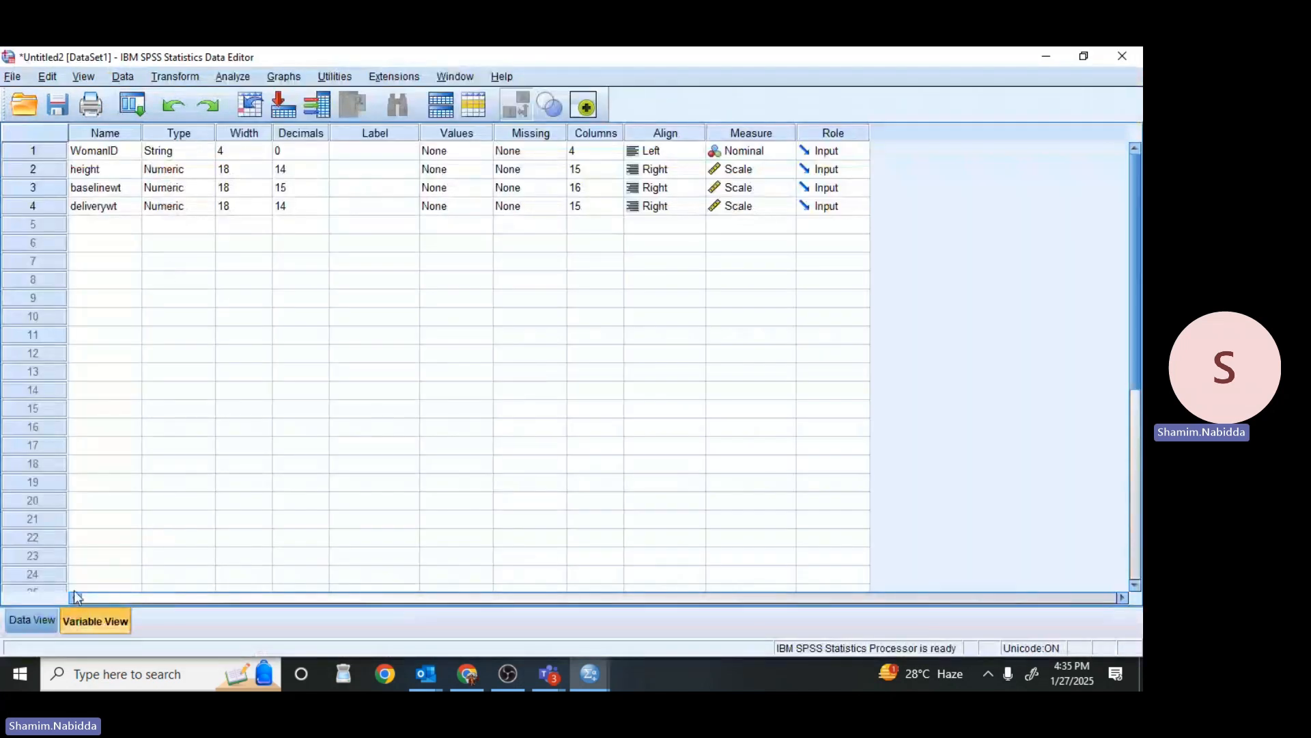
pyautogui.click(32, 620)
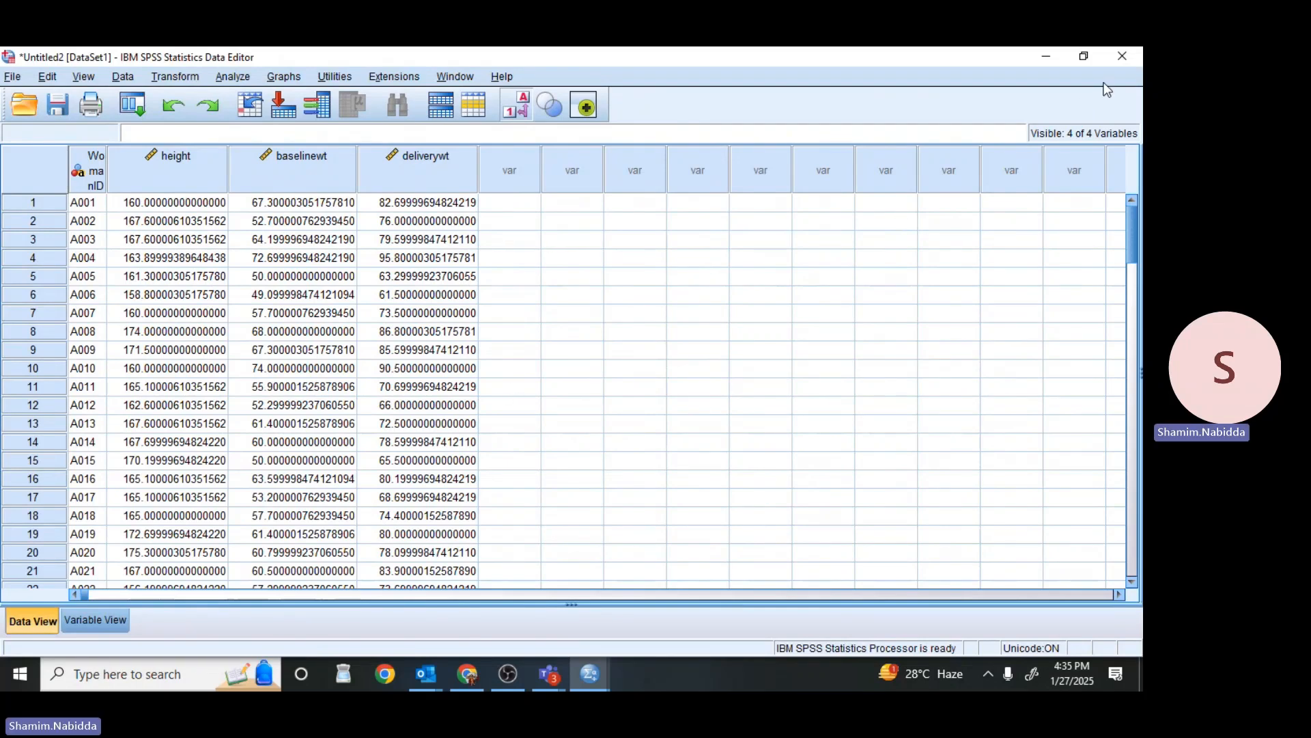
# Step: Close SPSS without saving the output viewer contents or DataSet1
pyautogui.click(1121, 56)
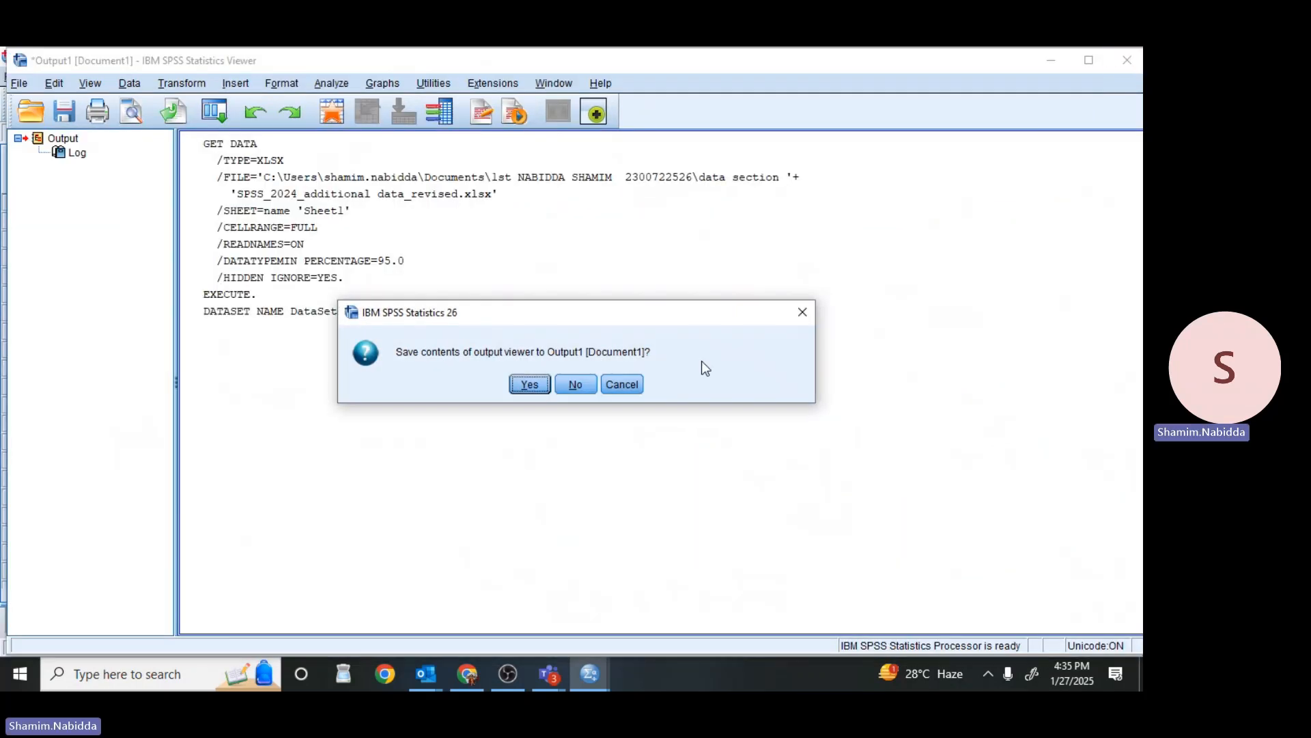
pyautogui.click(581, 384)
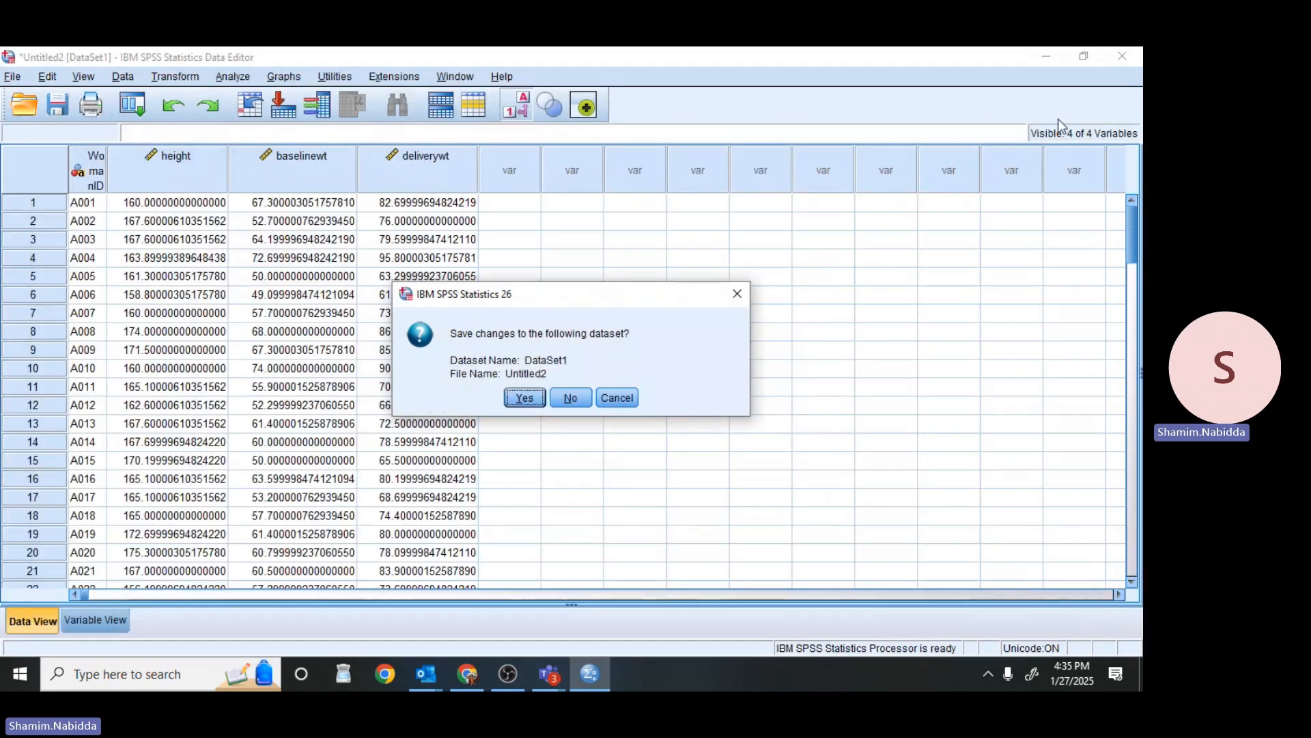
pyautogui.click(588, 399)
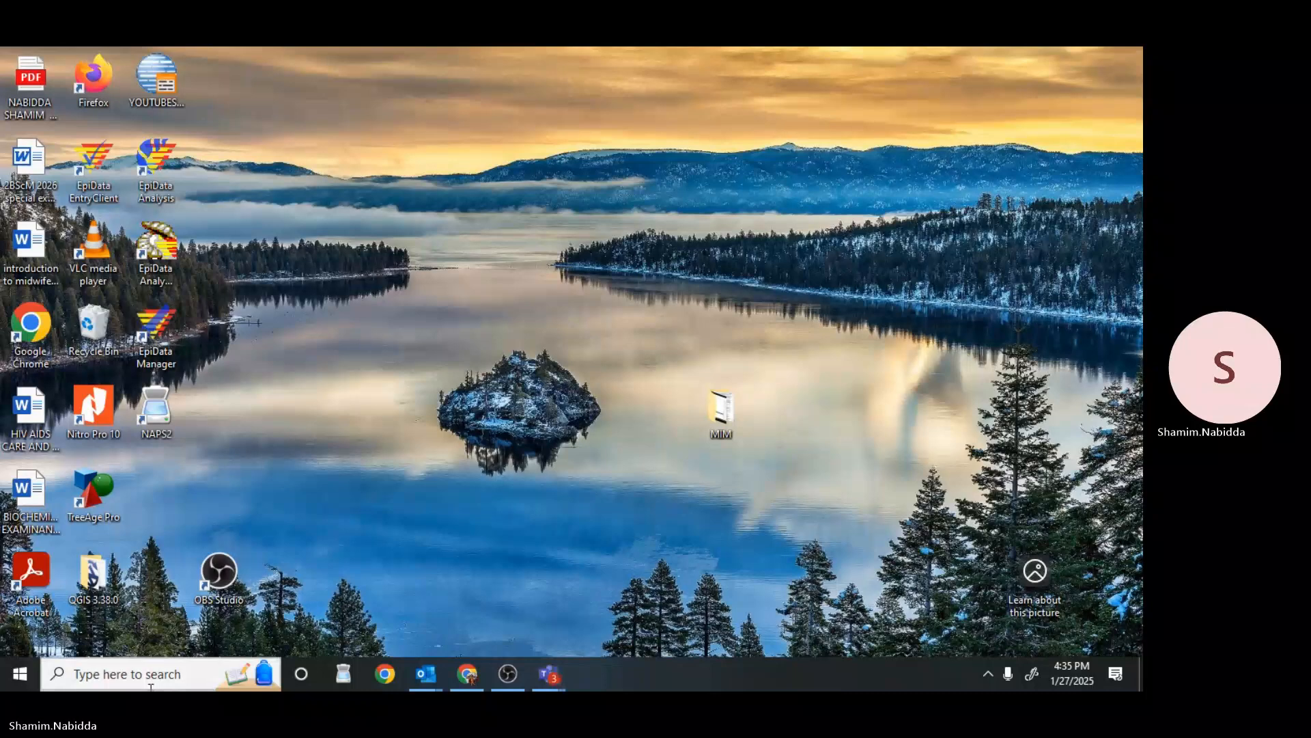
# Step: Search for SPSS, launch IBM SPSS Statistics 26 again, and dismiss its welcome dialog
pyautogui.click(161, 673)
pyautogui.write('sPS')
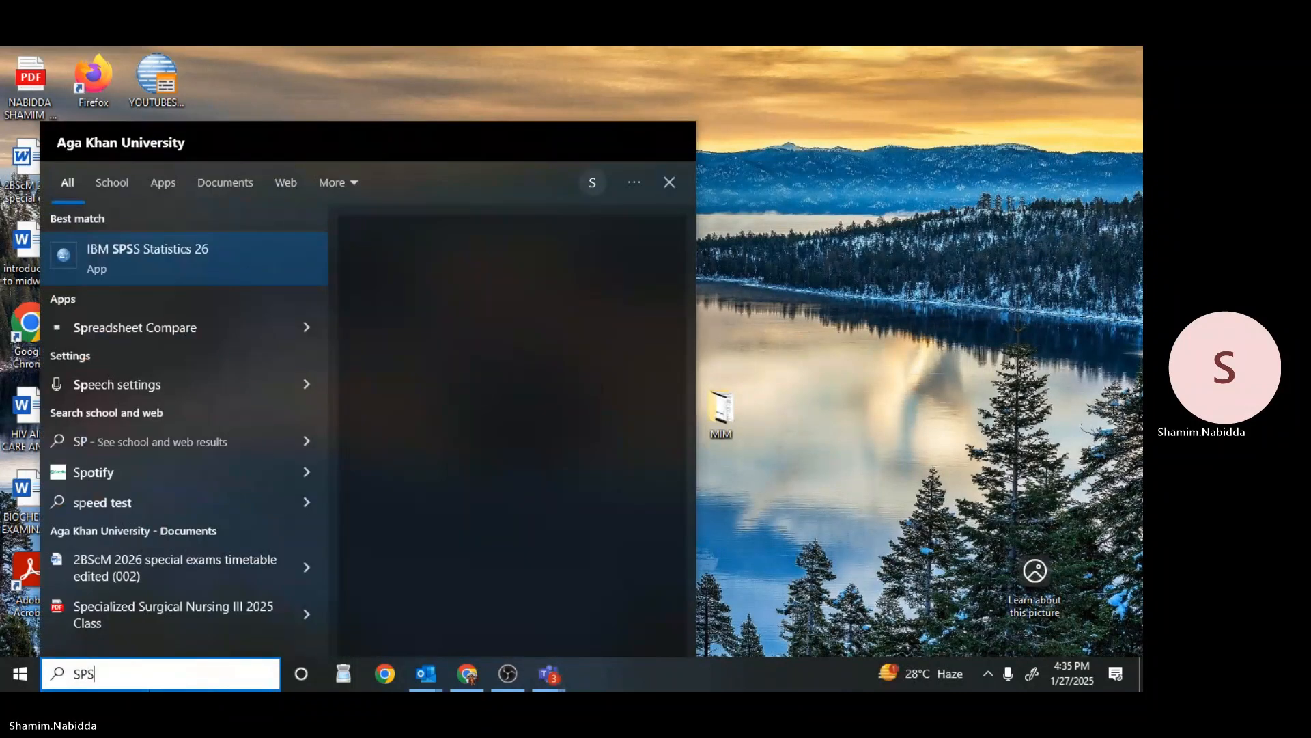
pyautogui.write('S')
pyautogui.click(228, 247)
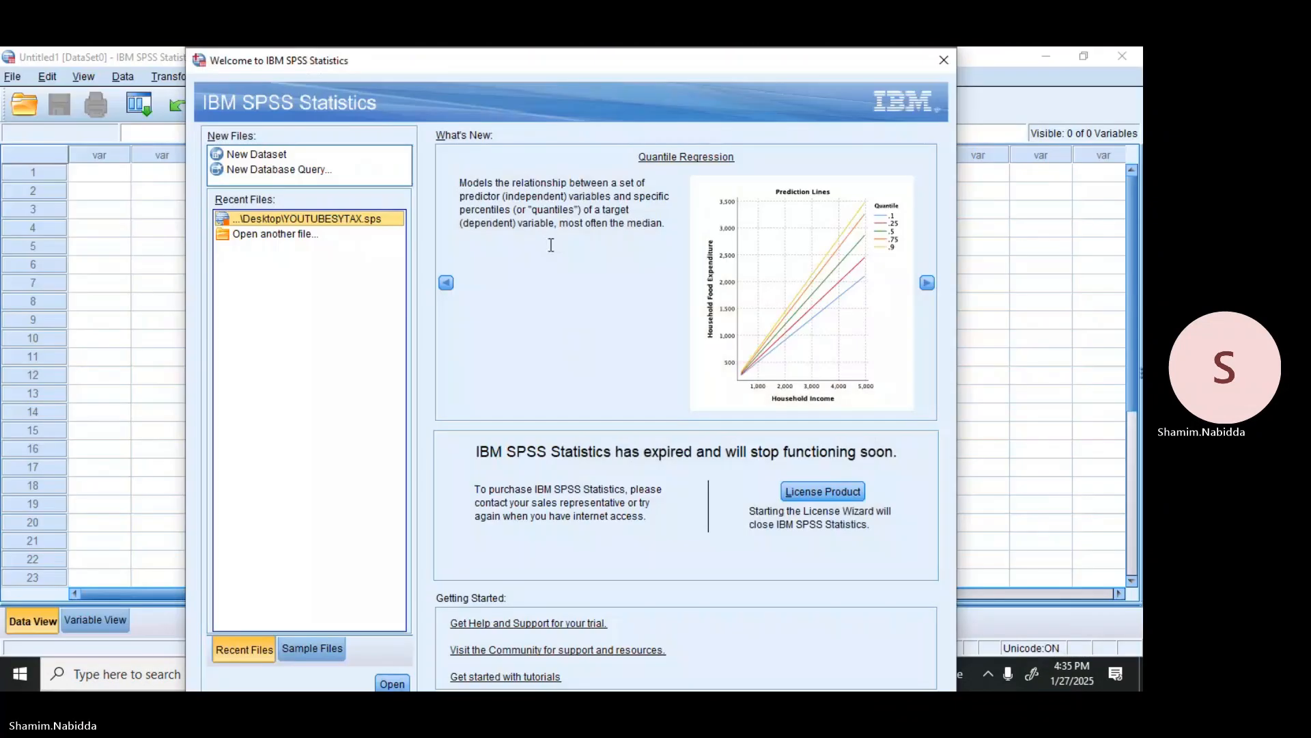
pyautogui.click(942, 61)
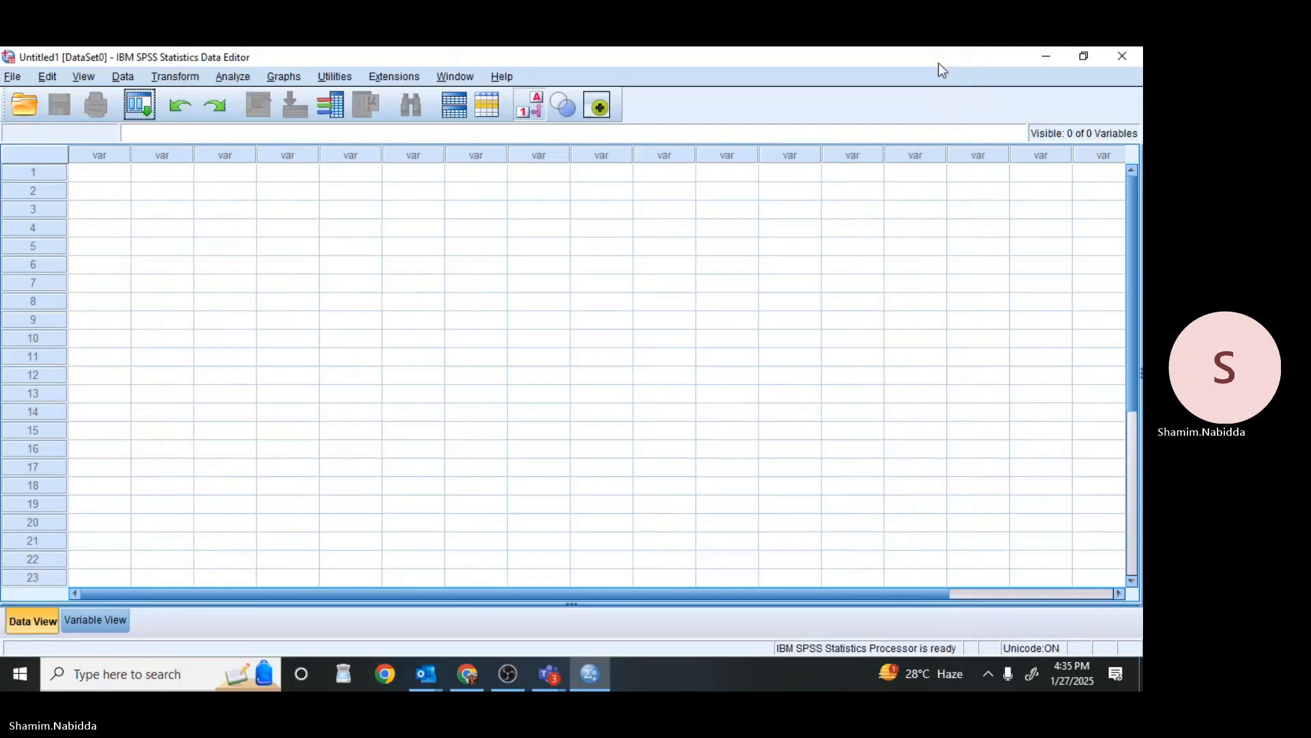
# Step: Import the Demographics worksheet of the Excel file Data_Stata and SPSS.xlsx directly, keeping the default read options
pyautogui.click(11, 79)
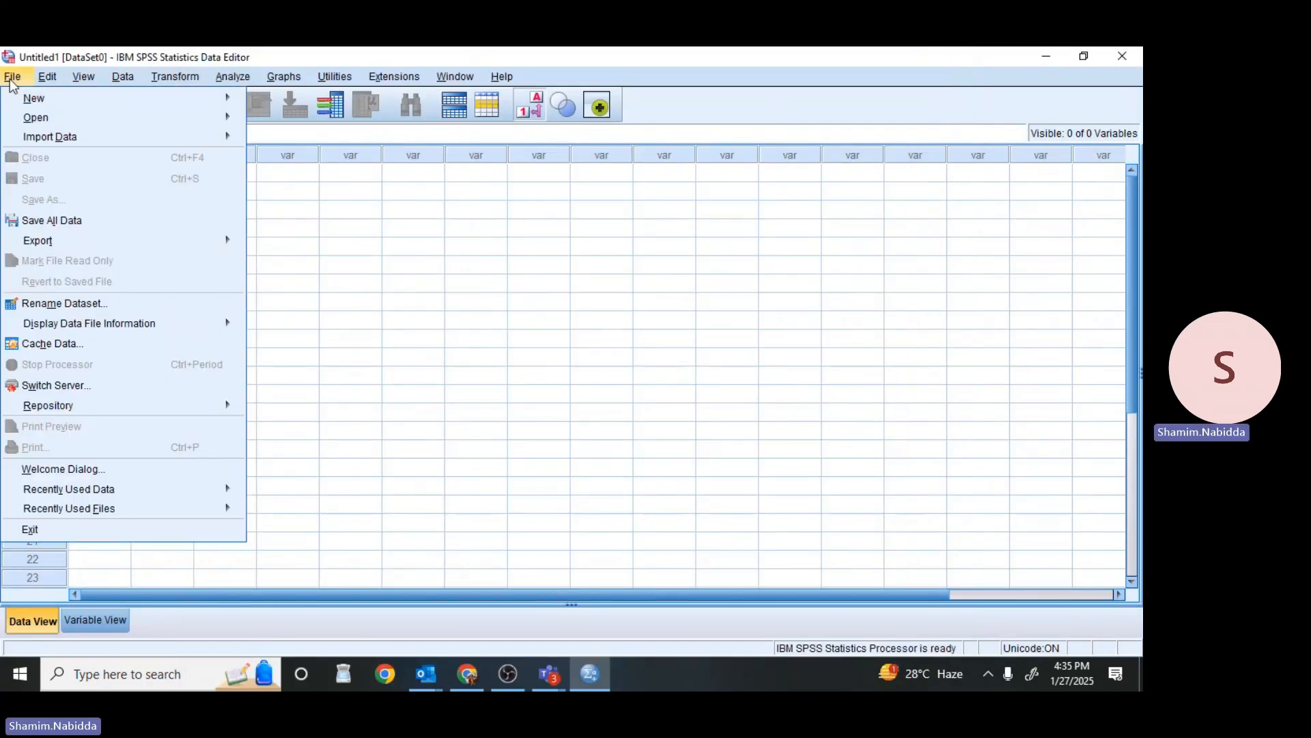
pyautogui.moveTo(73, 134)
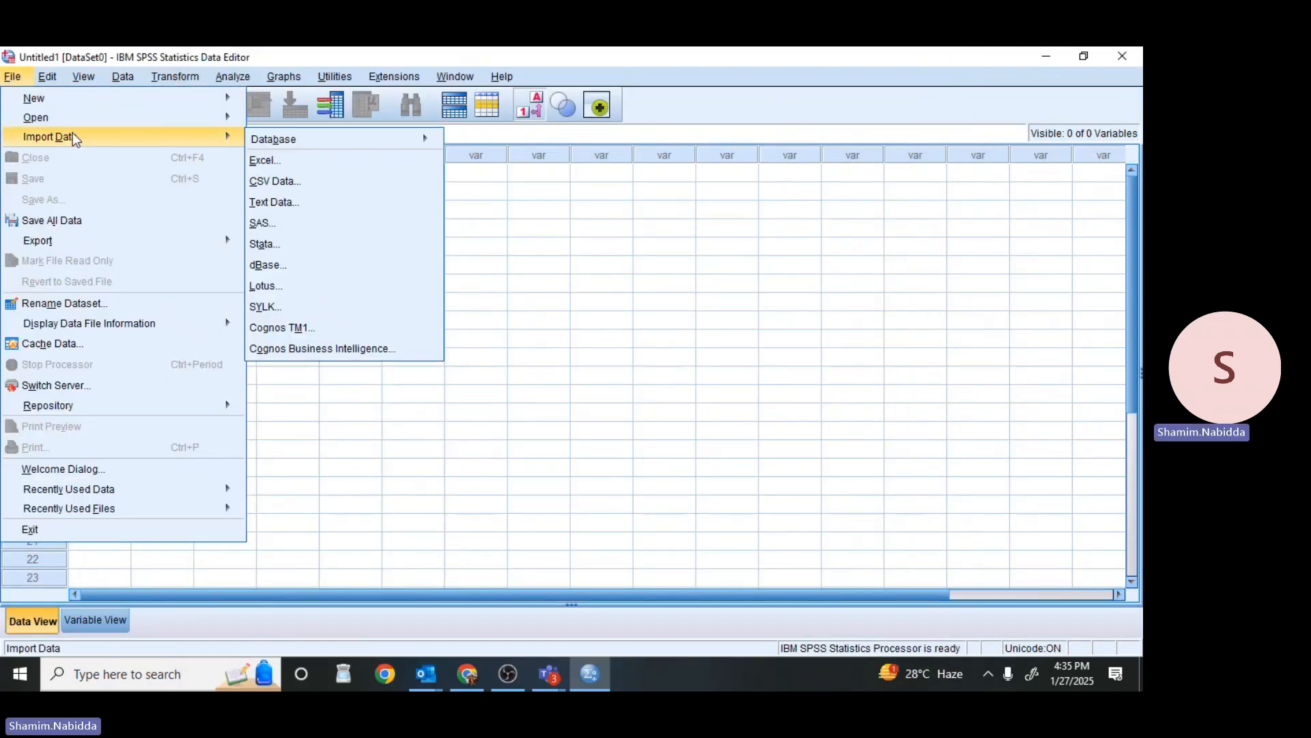
pyautogui.click(272, 163)
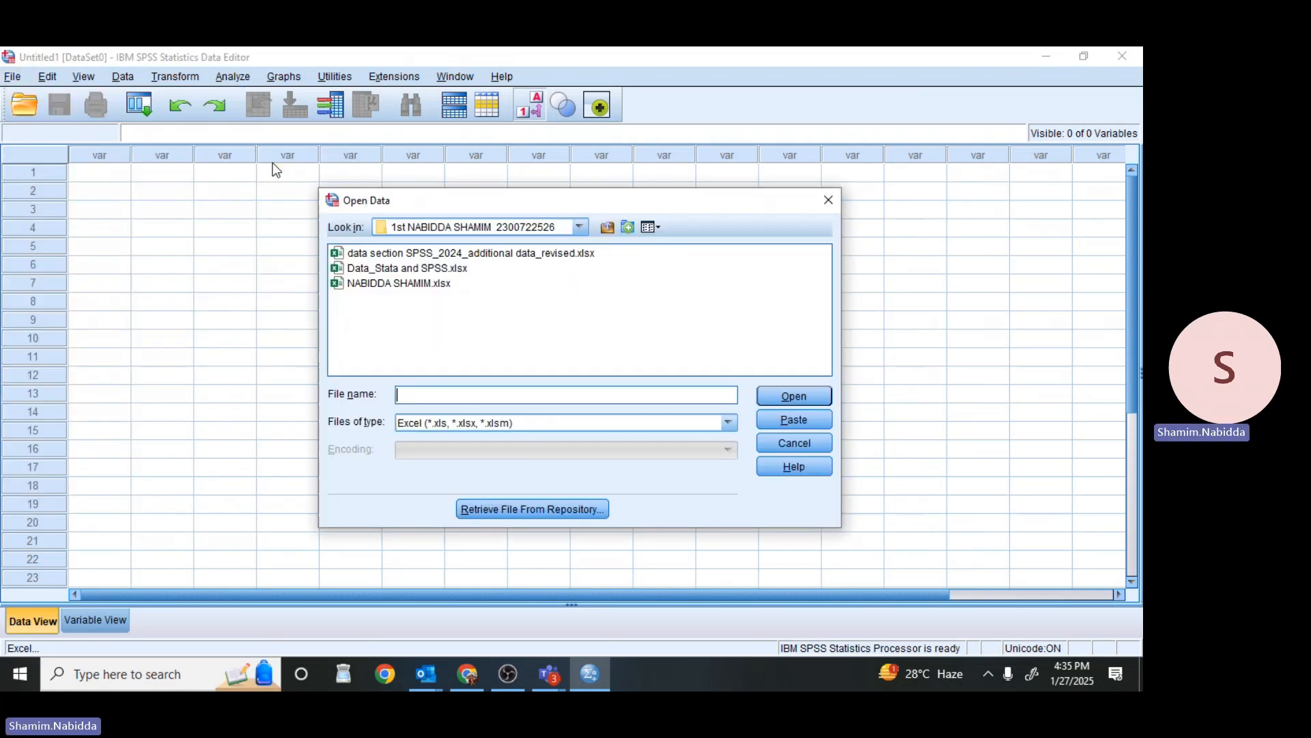
pyautogui.click(414, 269)
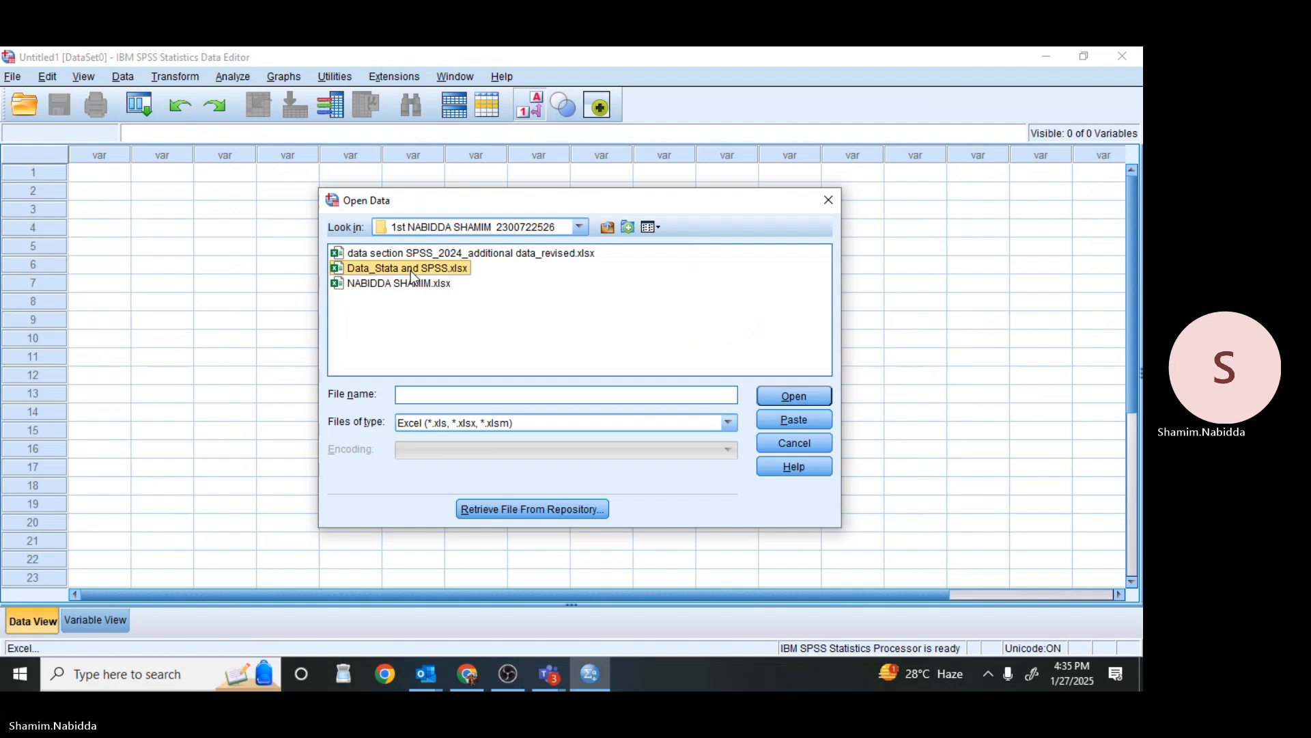
pyautogui.click(786, 389)
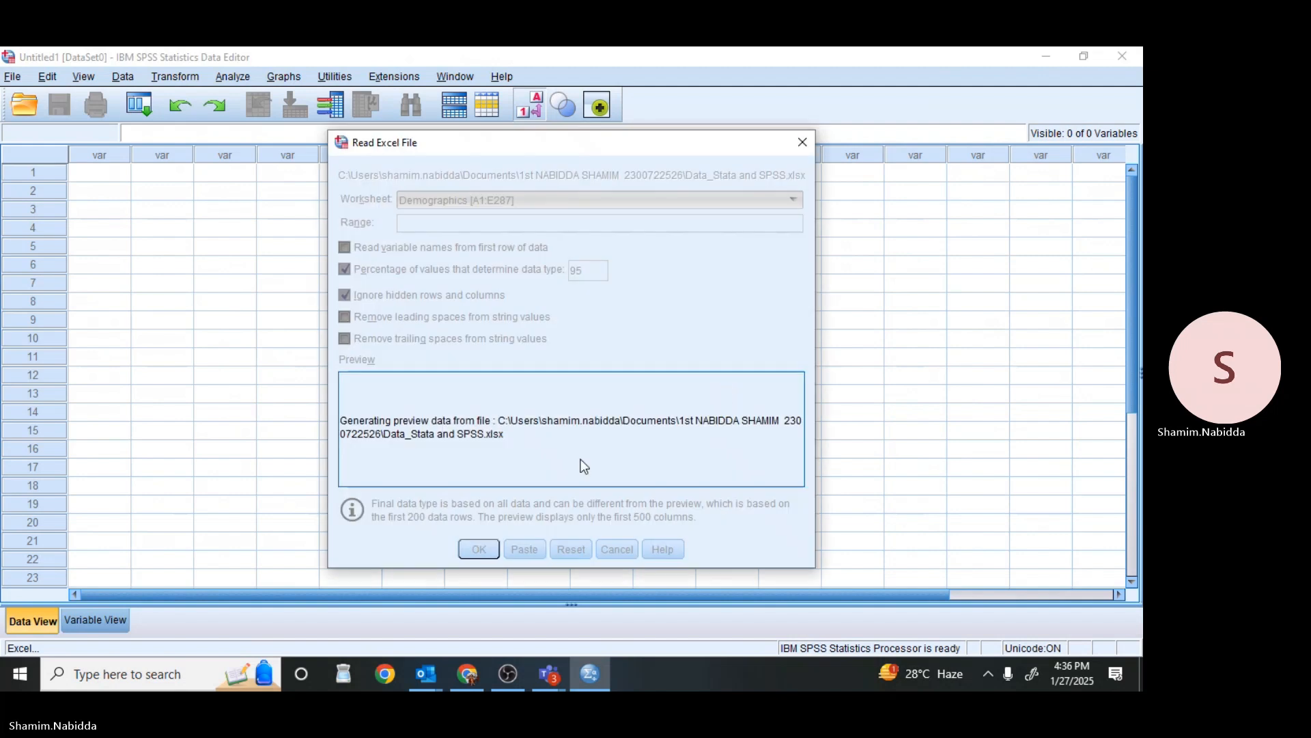
pyautogui.click(479, 550)
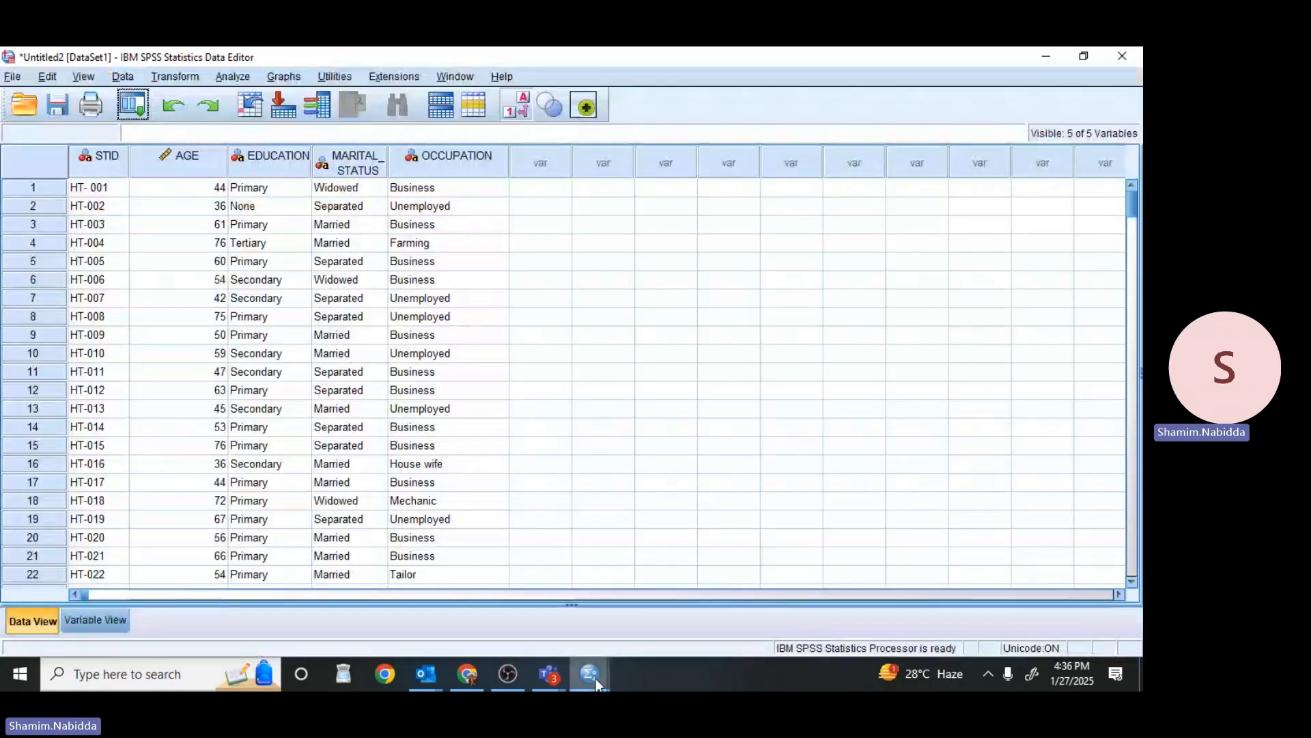
pyautogui.moveTo(598, 688)
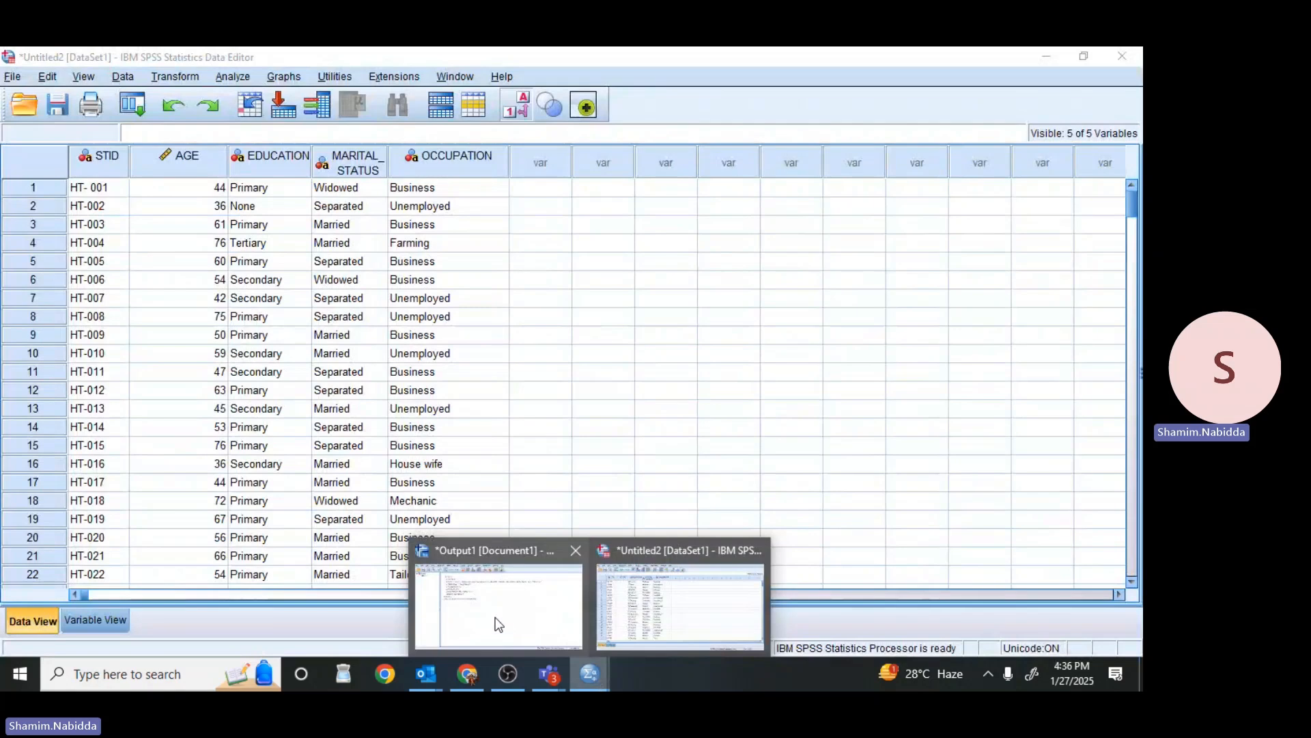
pyautogui.moveTo(511, 621)
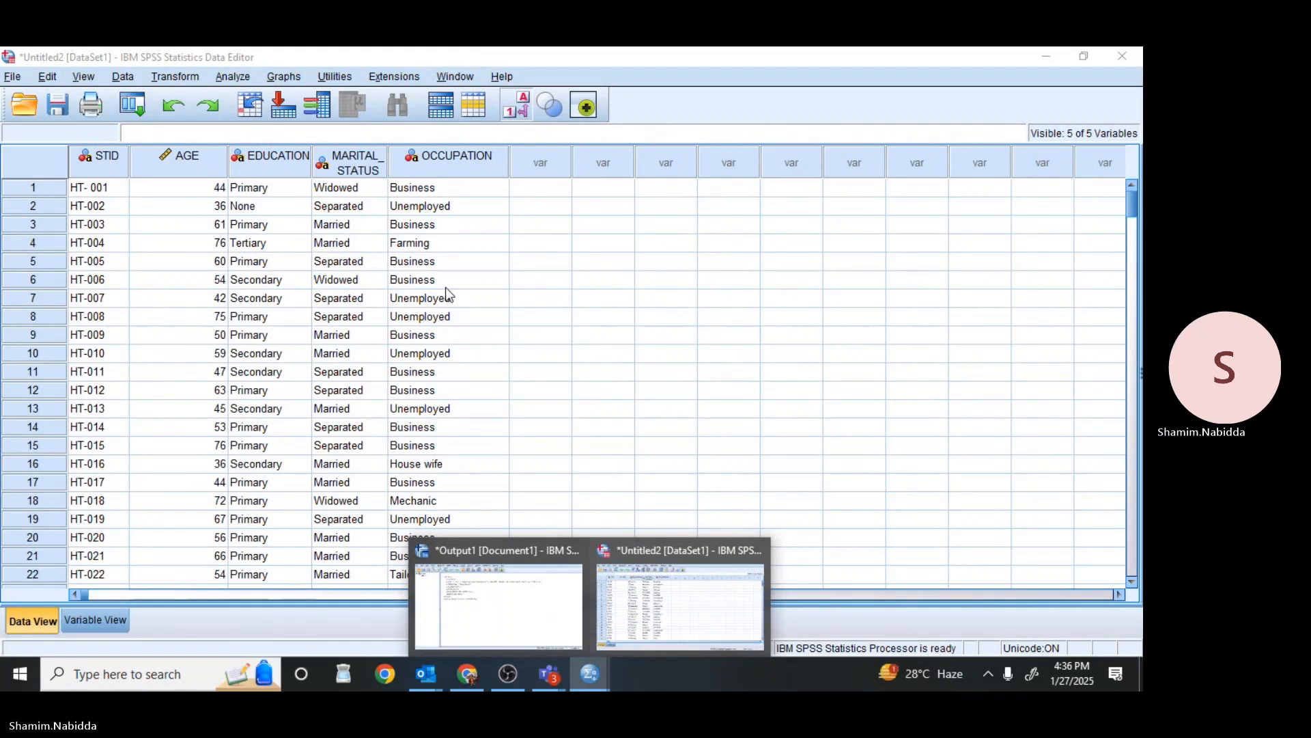
pyautogui.click(559, 337)
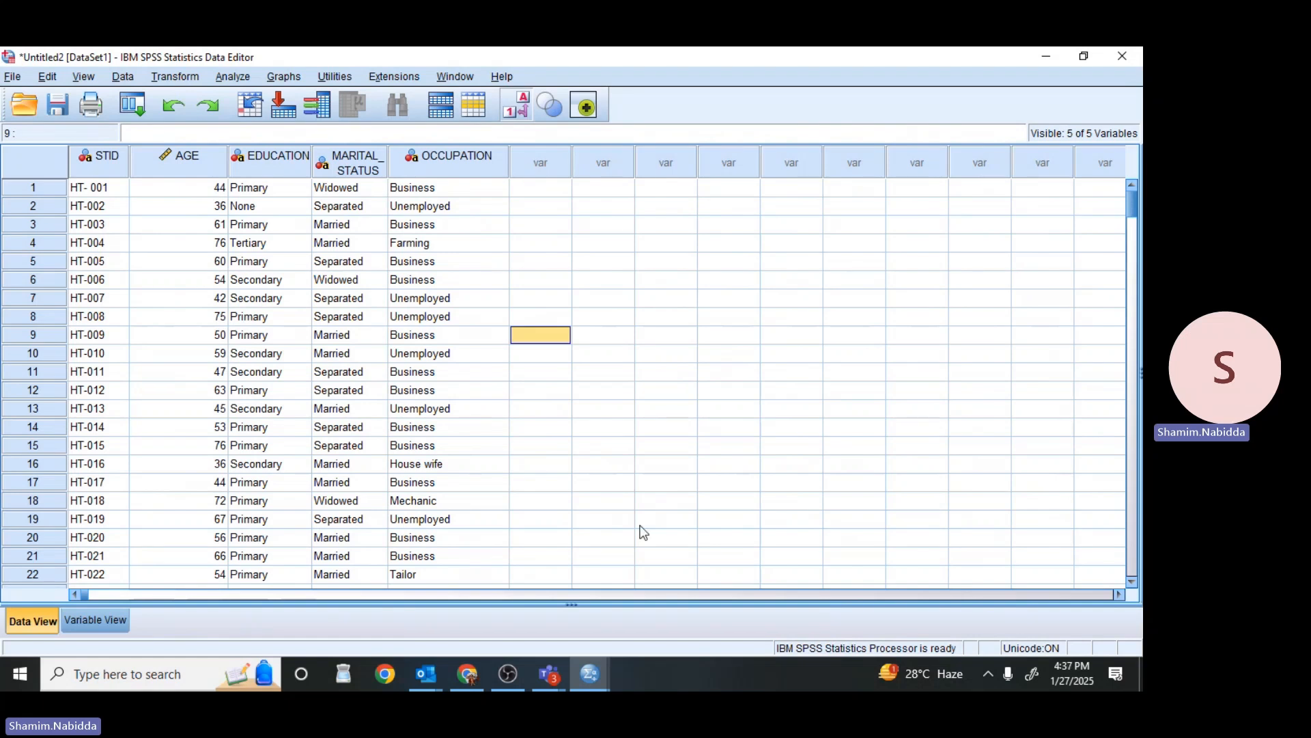
pyautogui.click(551, 683)
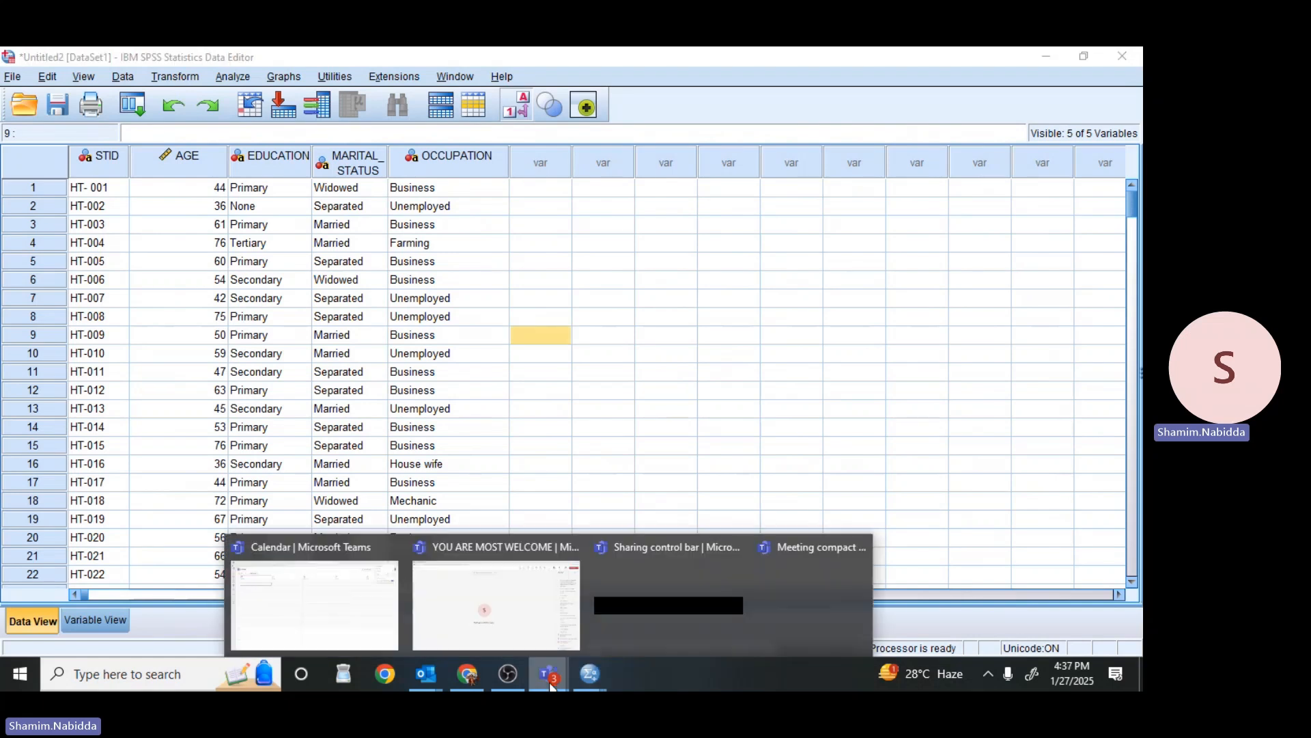
pyautogui.click(707, 449)
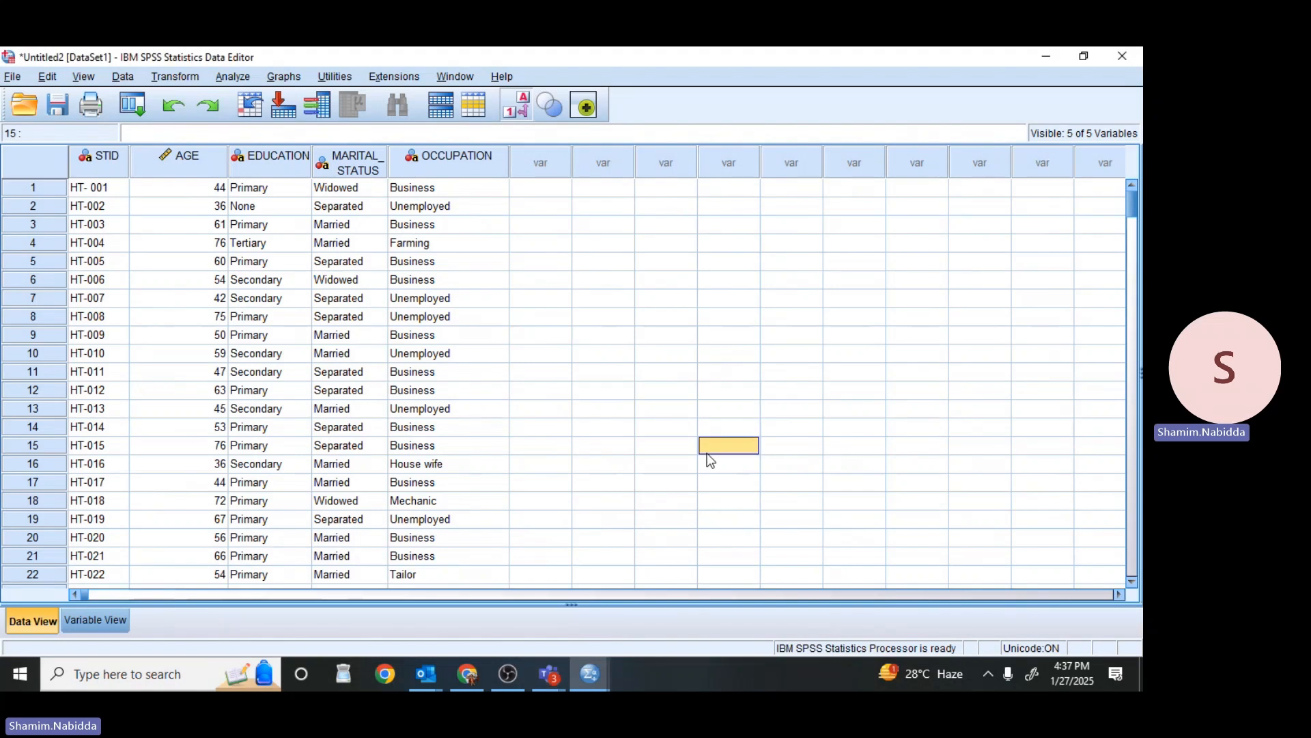
pyautogui.moveTo(555, 676)
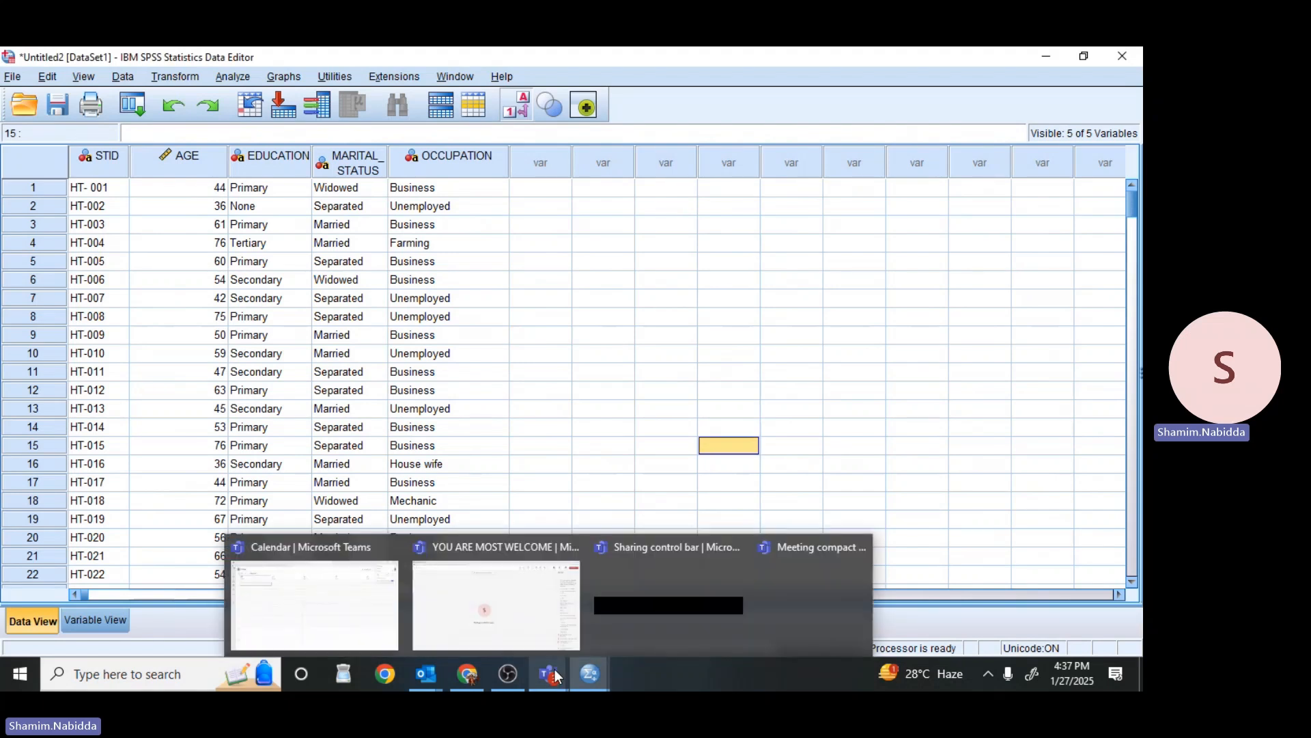